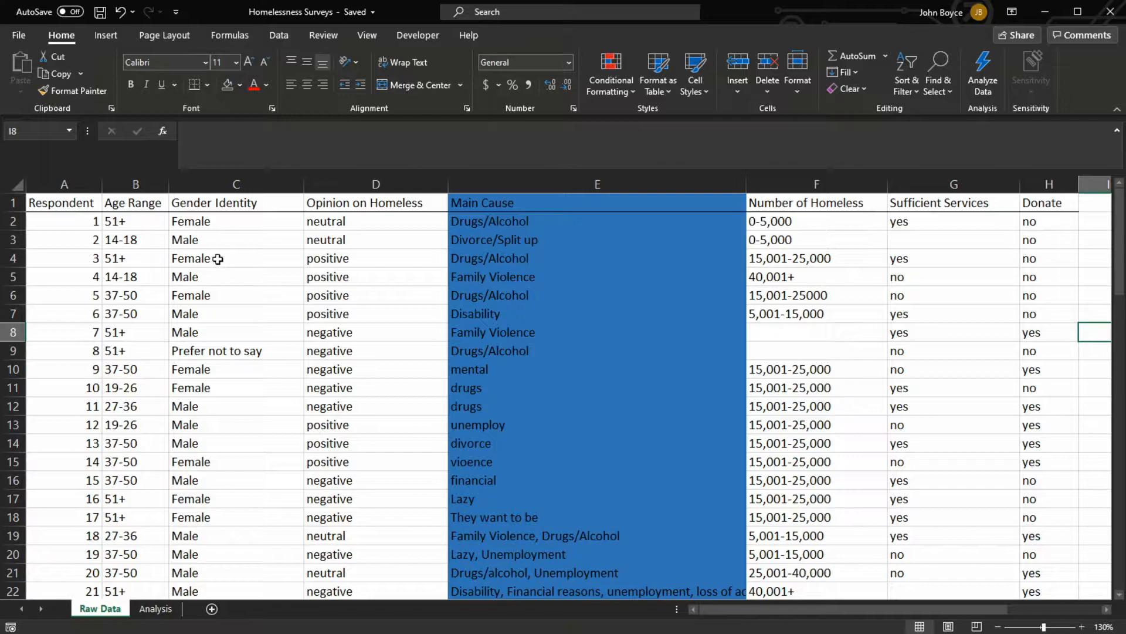
Examine the survey responses on the Raw Data sheet, including the Main Cause, Sufficient Services and Donate columns and their blank cells
scroll(218, 258, "down", 20)
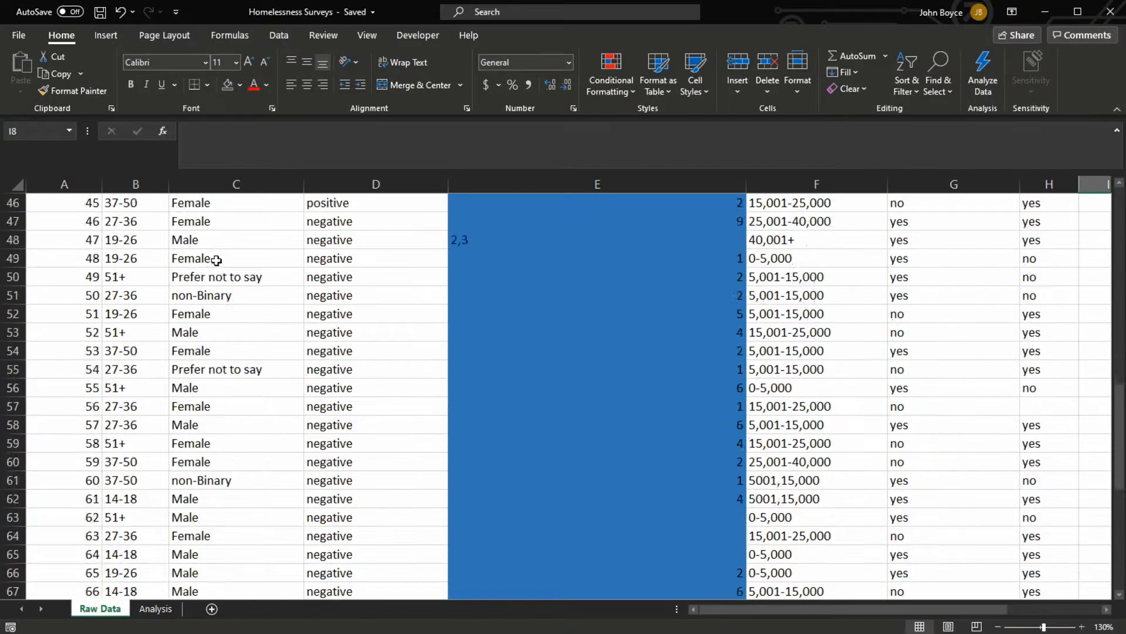
scroll(261, 327, "up", 20)
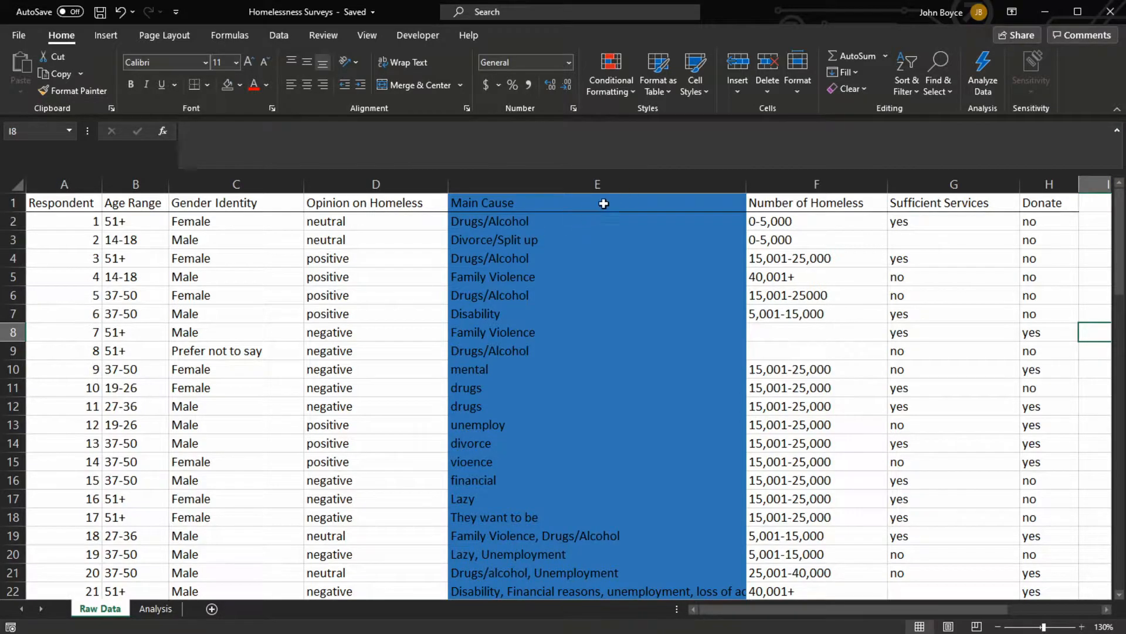
left_click(599, 186)
scroll(573, 233, "down", 19)
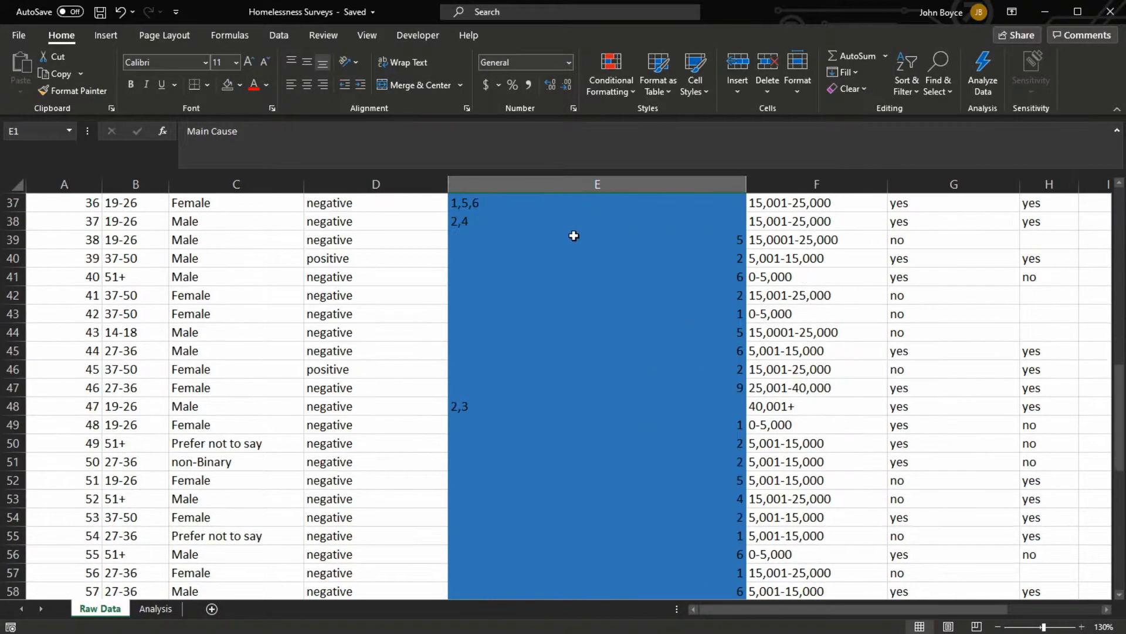
scroll(573, 241, "up", 19)
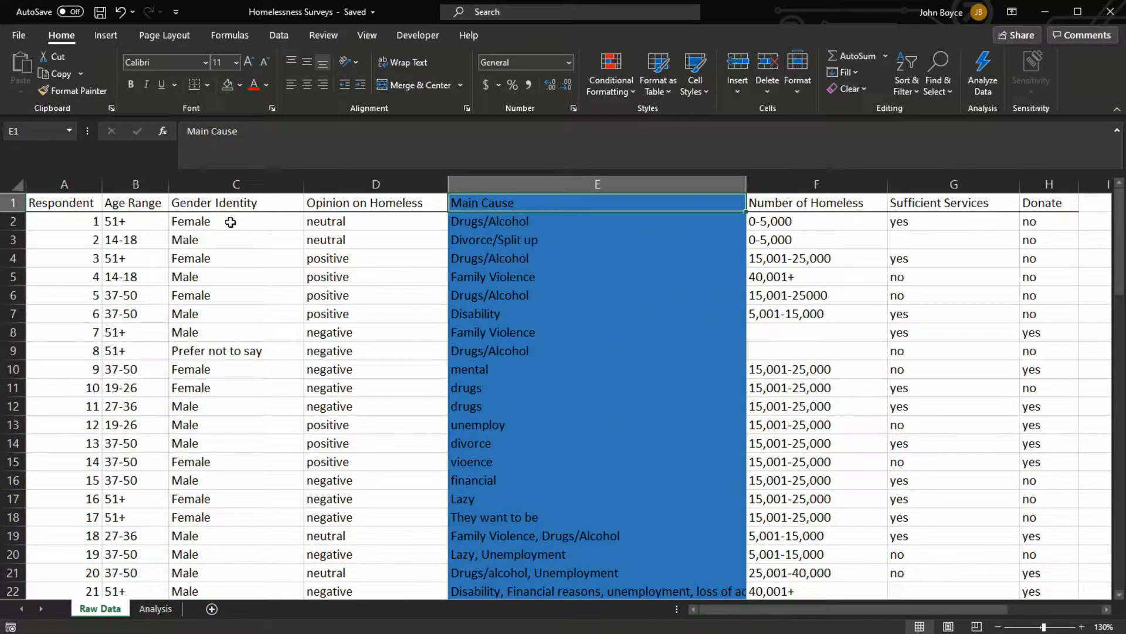
scroll(211, 351, "down", 19)
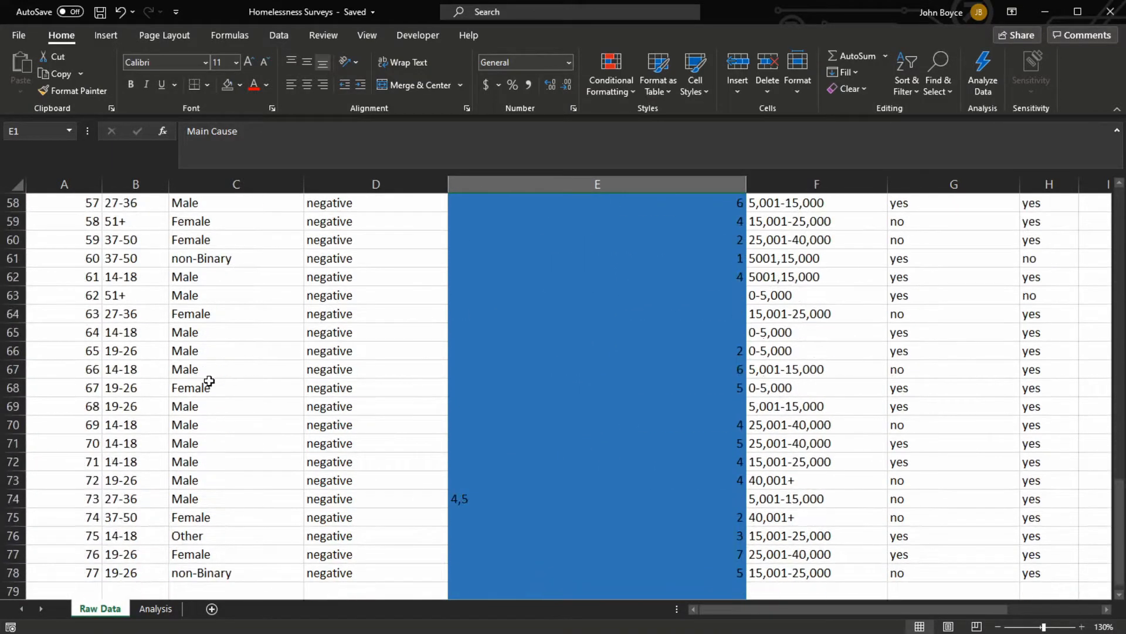
scroll(210, 379, "up", 14)
scroll(210, 374, "up", 5)
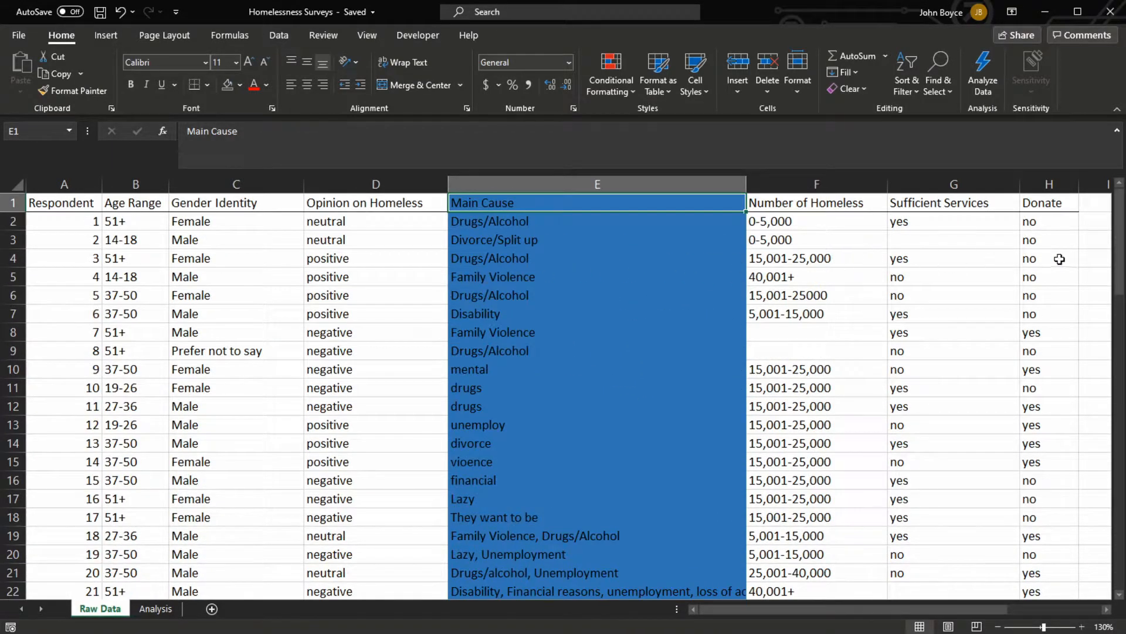
left_click(921, 240)
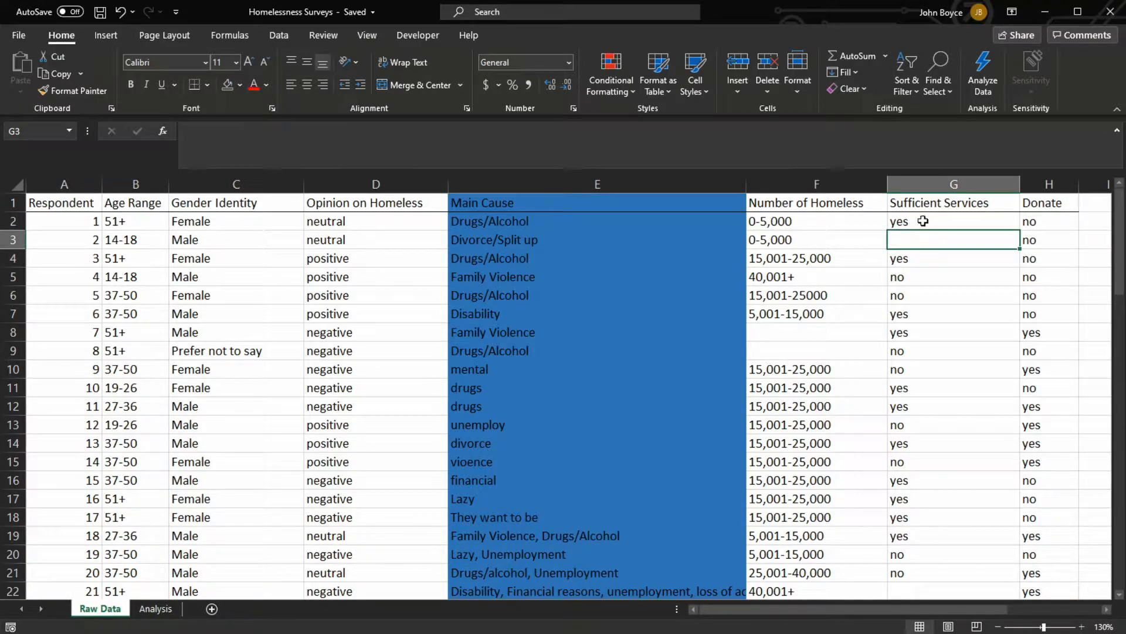
scroll(1030, 311, "down", 5)
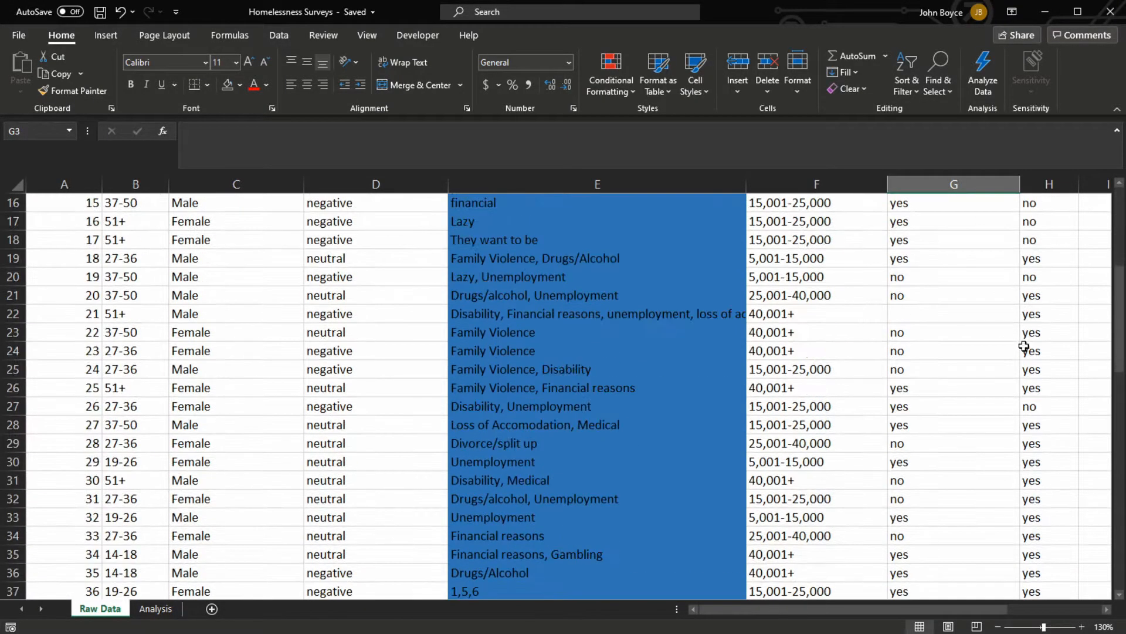
scroll(1024, 349, "up", 3)
scroll(1035, 351, "down", 8)
left_click(1040, 355)
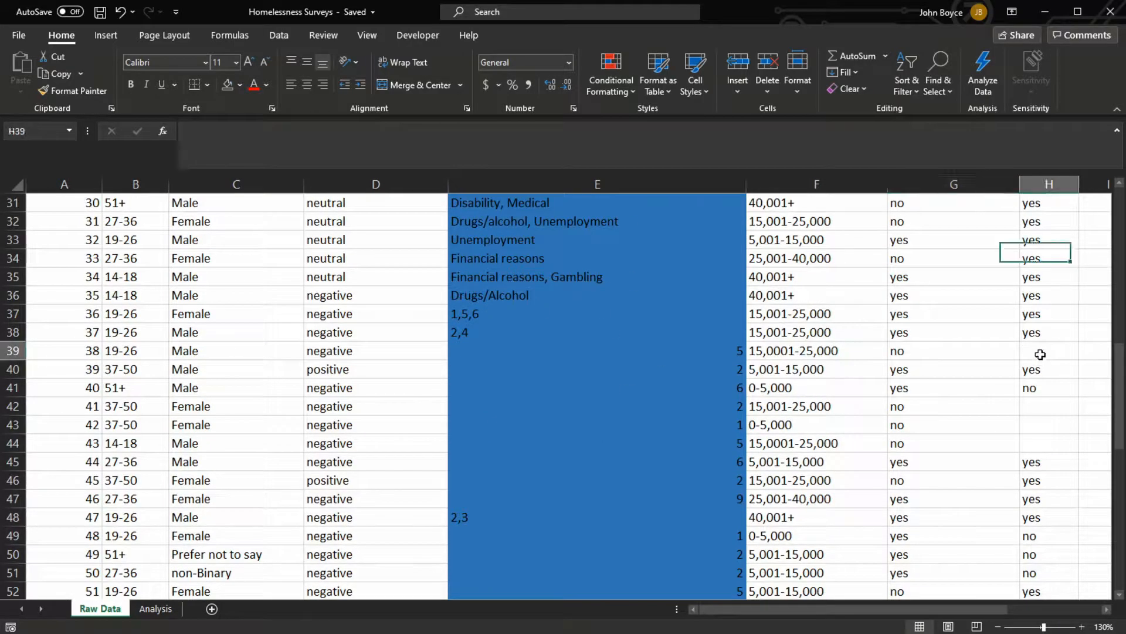
scroll(795, 367, "up", 10)
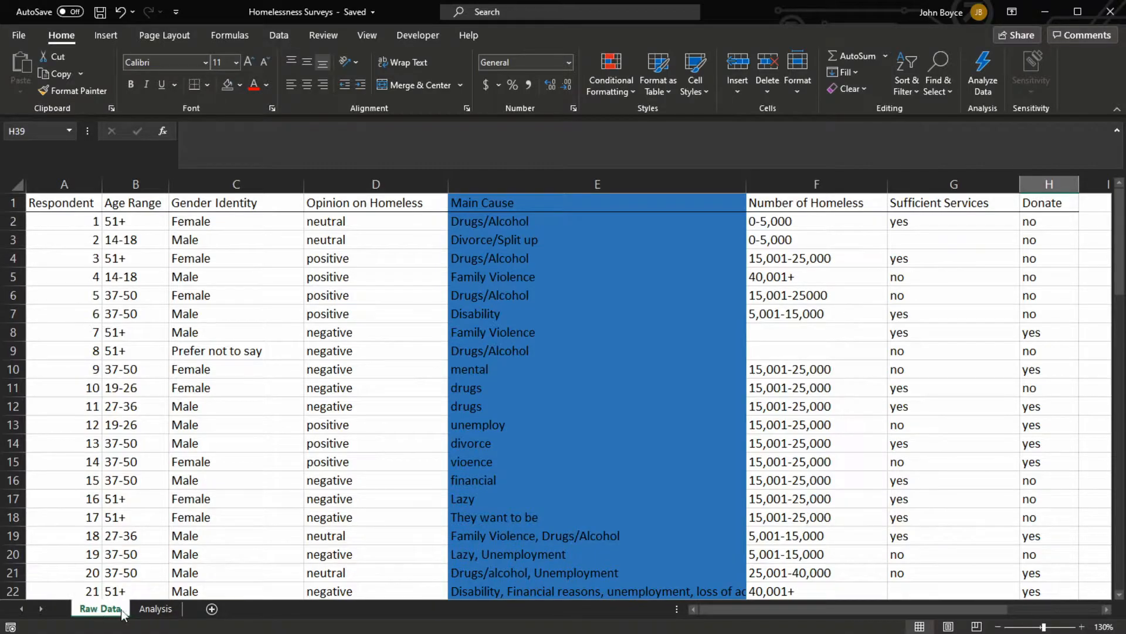
On the Analysis sheet, start a COUNTIF formula in cell C1 using the gender range C2:C78 from the Raw Data sheet
left_click(154, 608)
left_click(386, 456)
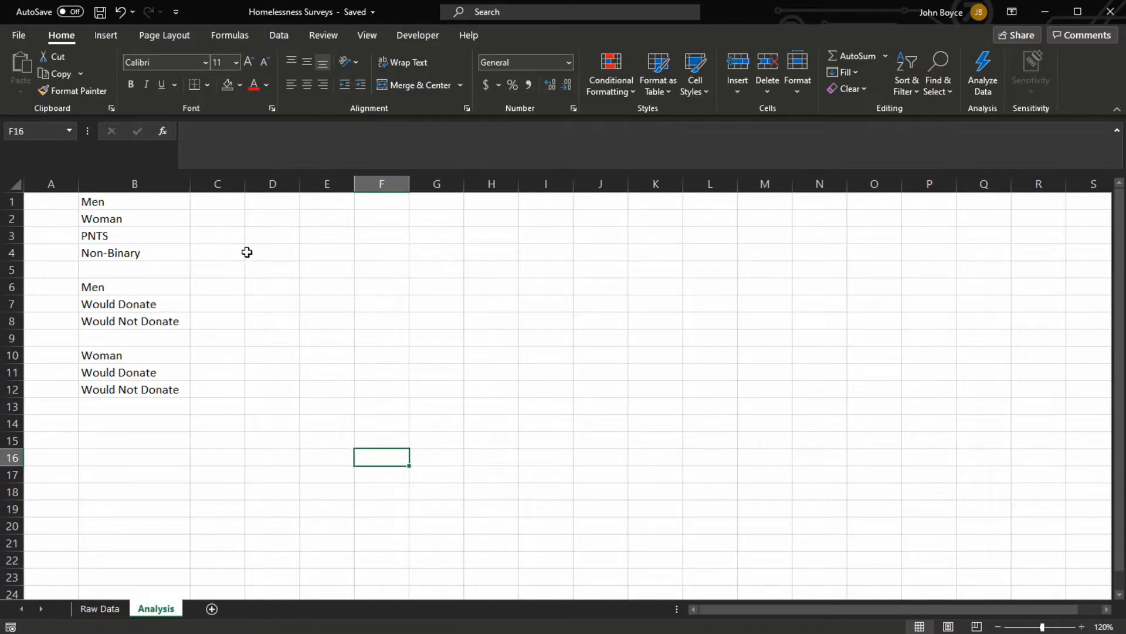
left_click(218, 203)
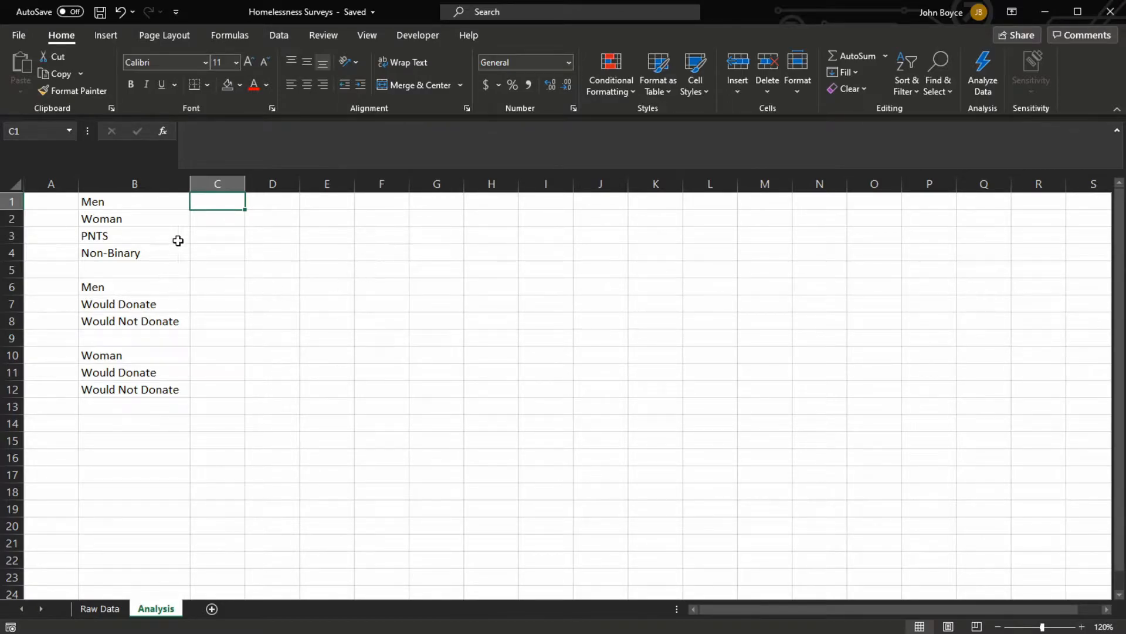
left_click(221, 234)
left_click(213, 253)
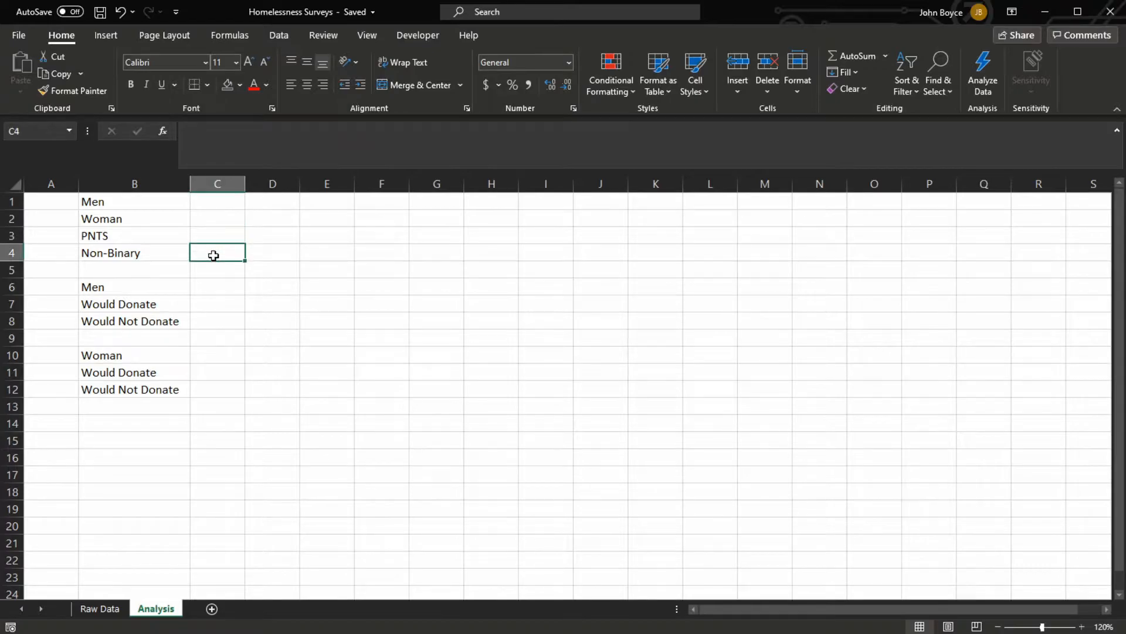
left_click(230, 199)
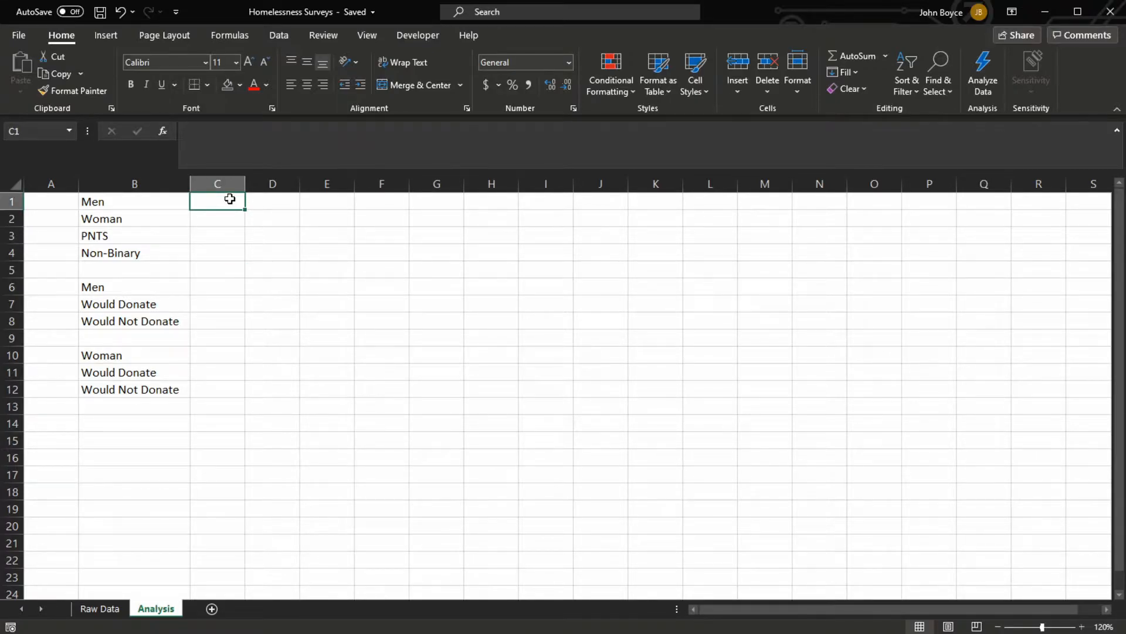
type("=")
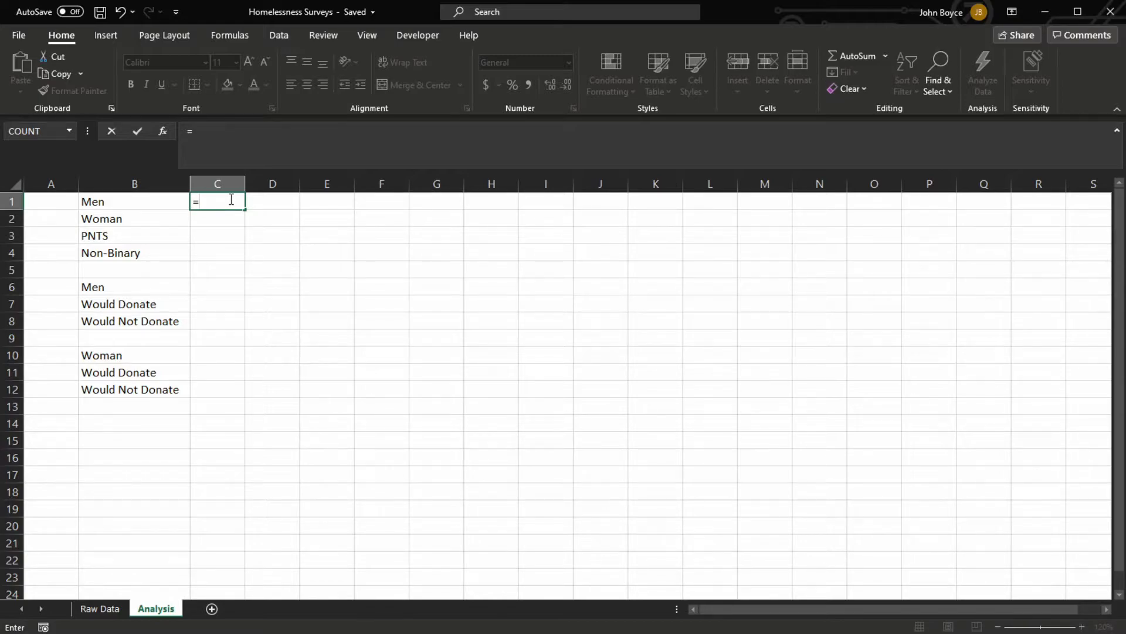
type("countif")
key("Tab")
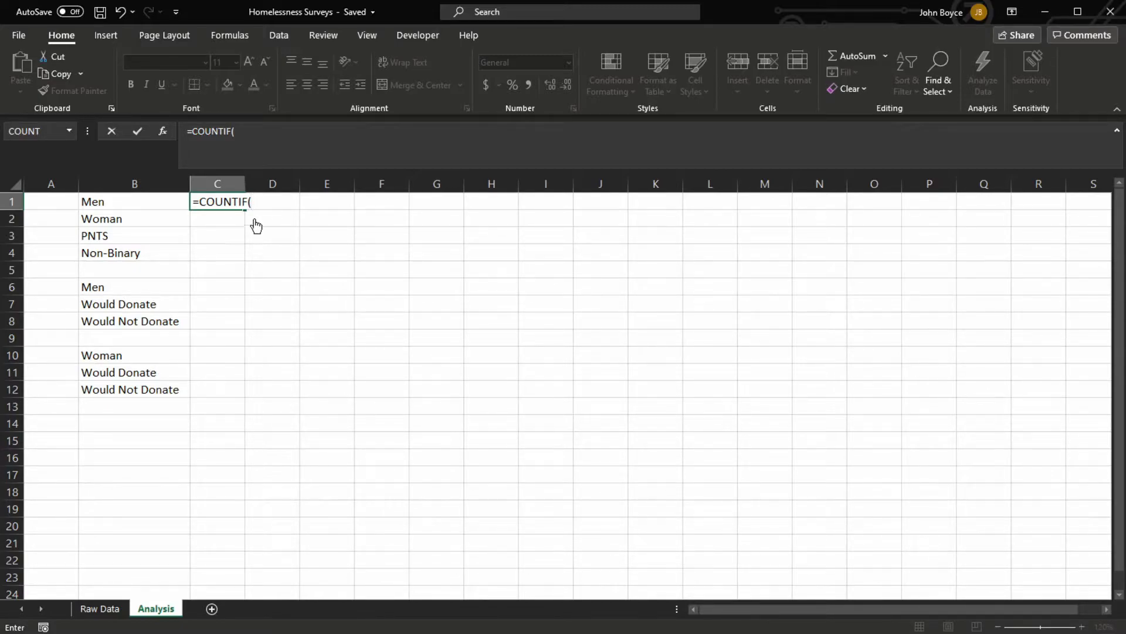
left_click(100, 609)
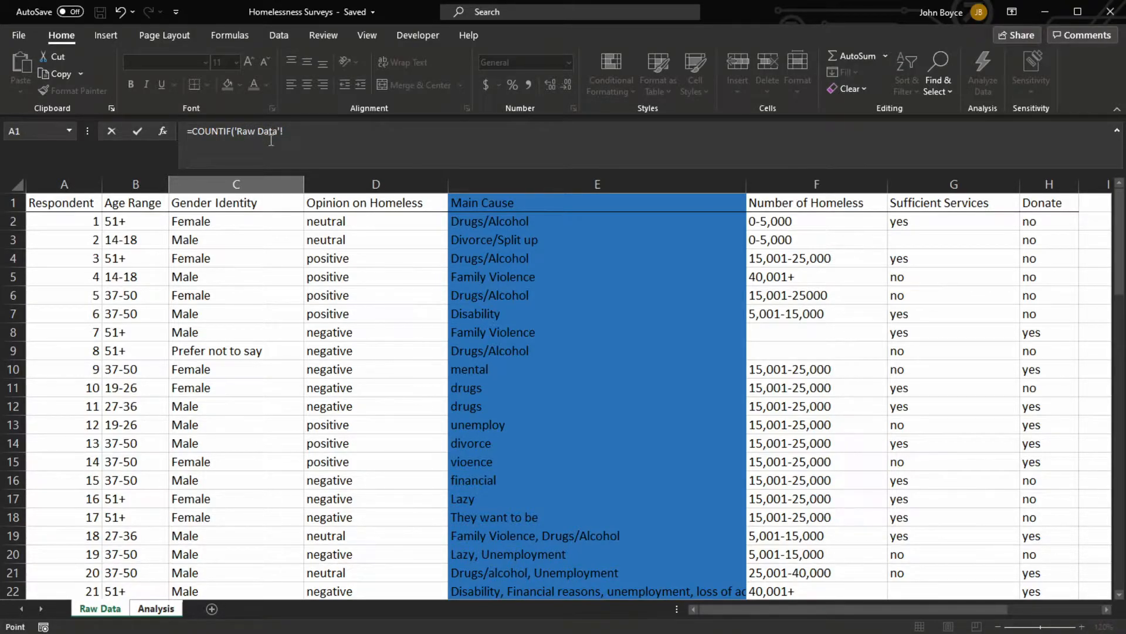
left_click_drag(184, 222, 211, 562)
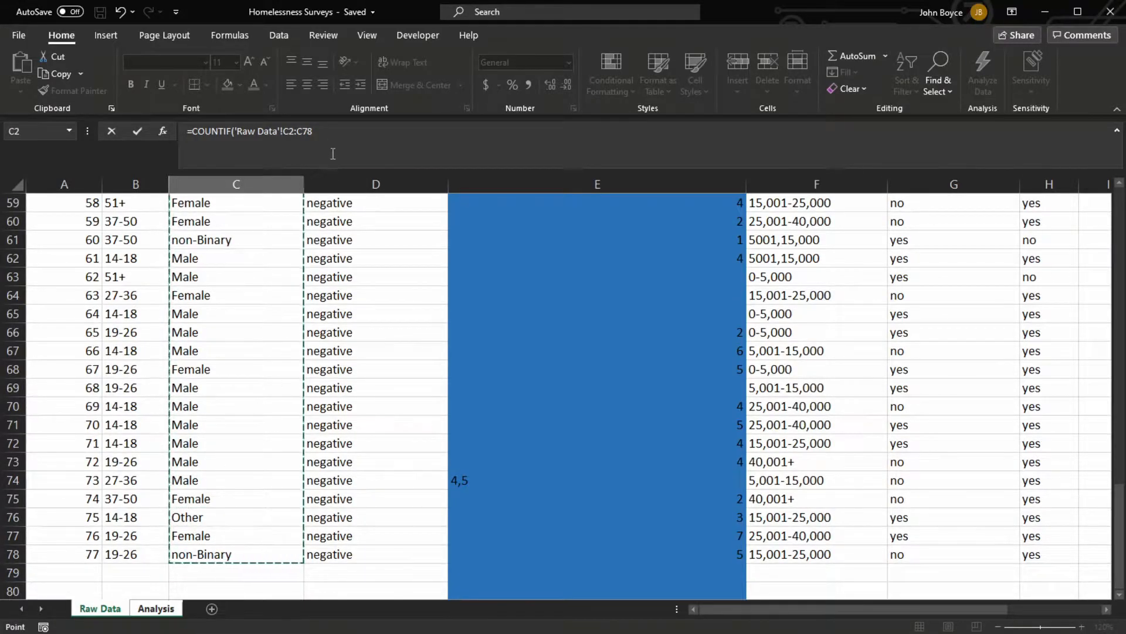
left_click(331, 130)
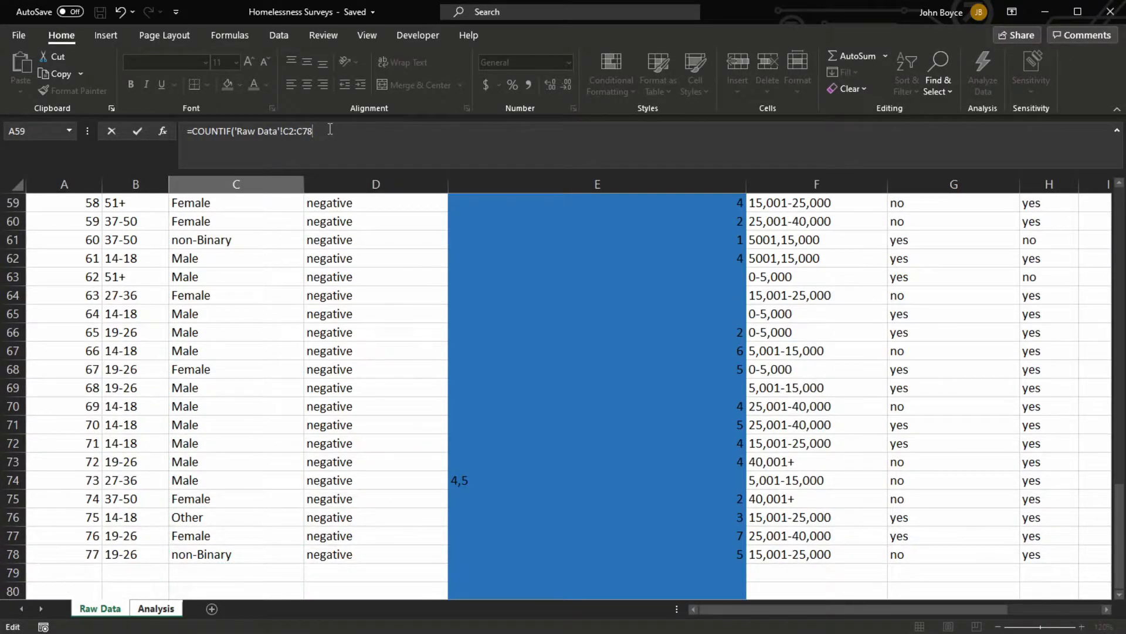
Complete the COUNTIF formula for Men with the criterion "=Male"
type(",")
type("\"\"=male")
key("BackSpace")
key("BackSpace")
key("BackSpace")
key("BackSpace")
type("Male\")")
key("Return")
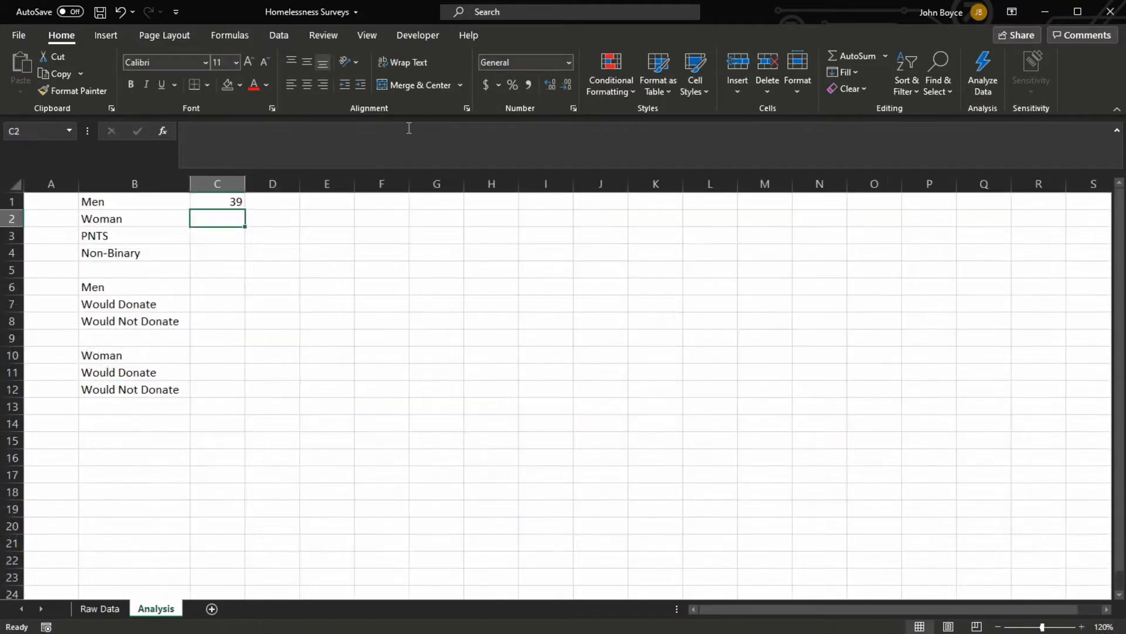
Lock the row references in the C1 formula so the range reads C$2:C$78
left_click(218, 202)
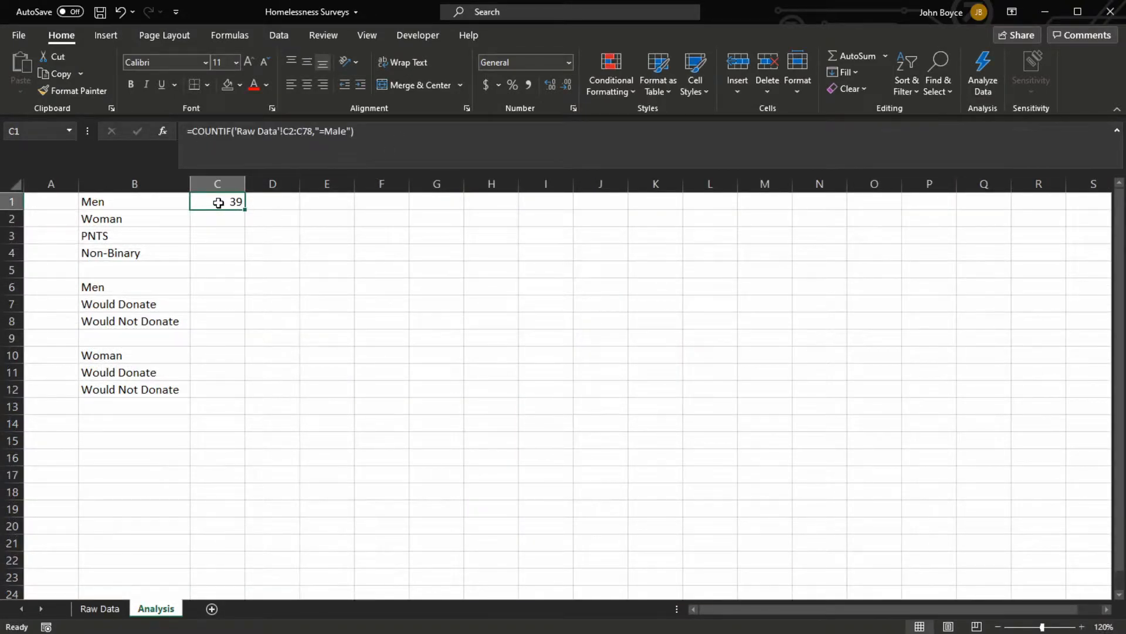
left_click(290, 131)
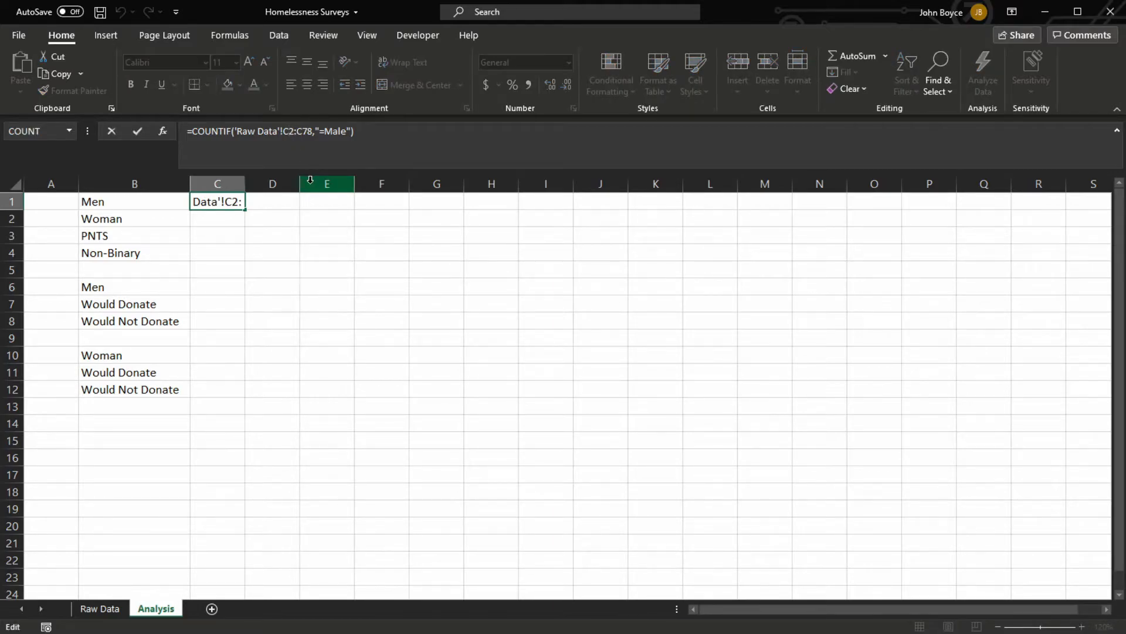
type("$")
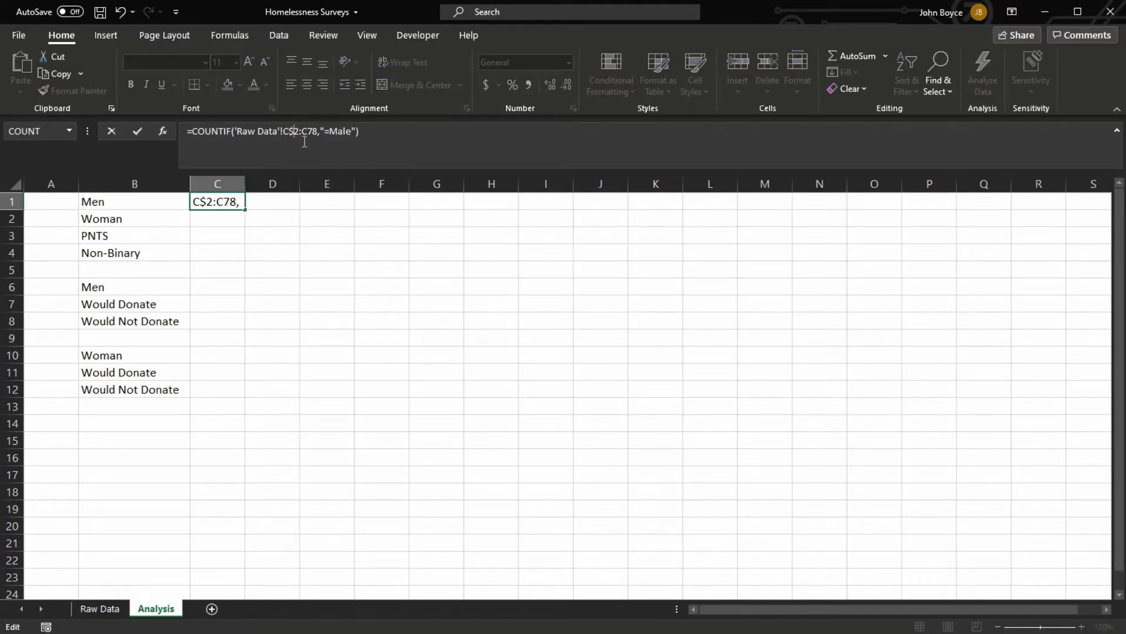
left_click(311, 130)
type("$")
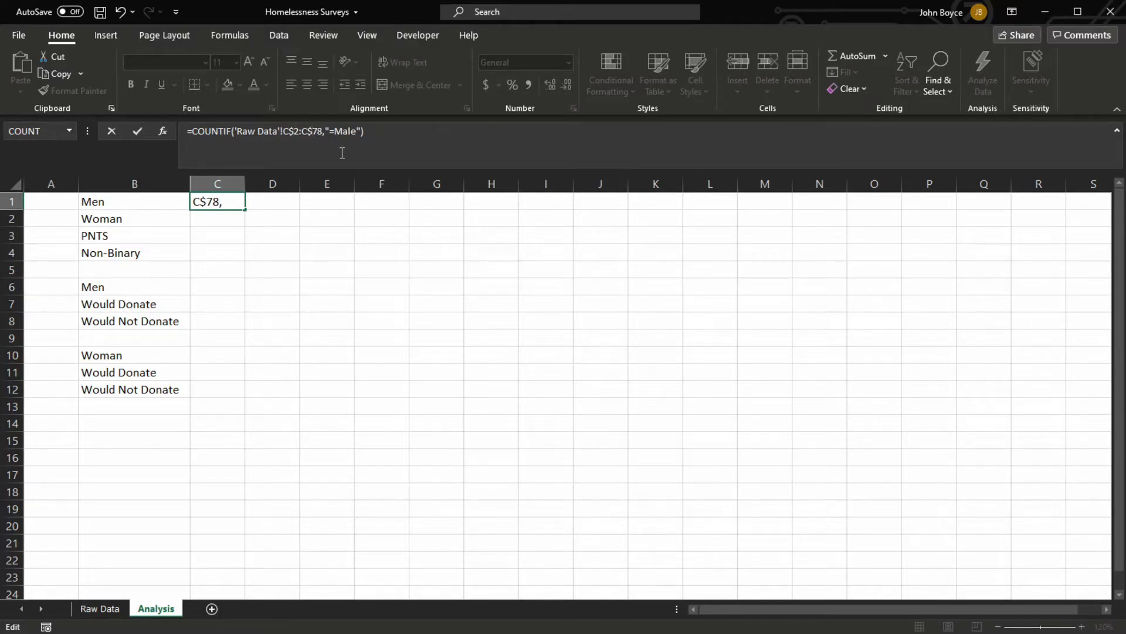
Copy the complete COUNTIF formula from C1 into cells C2, C3 and C4
left_click(379, 132)
key("ctrl+a")
key("ctrl+c")
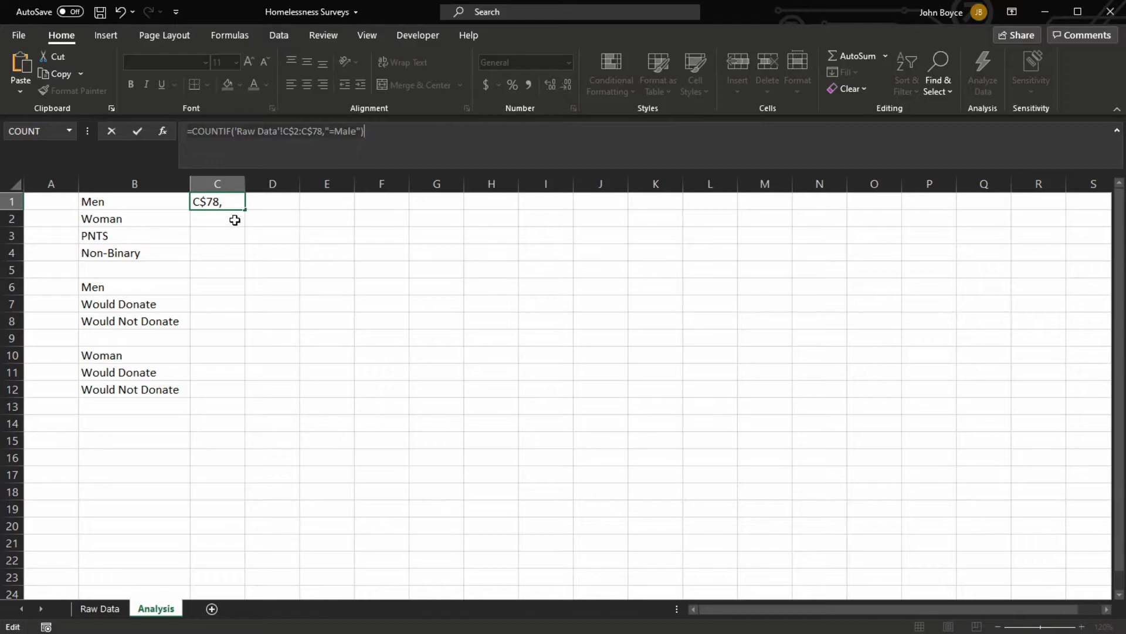
key("Return")
key("ctrl+v")
key("Down")
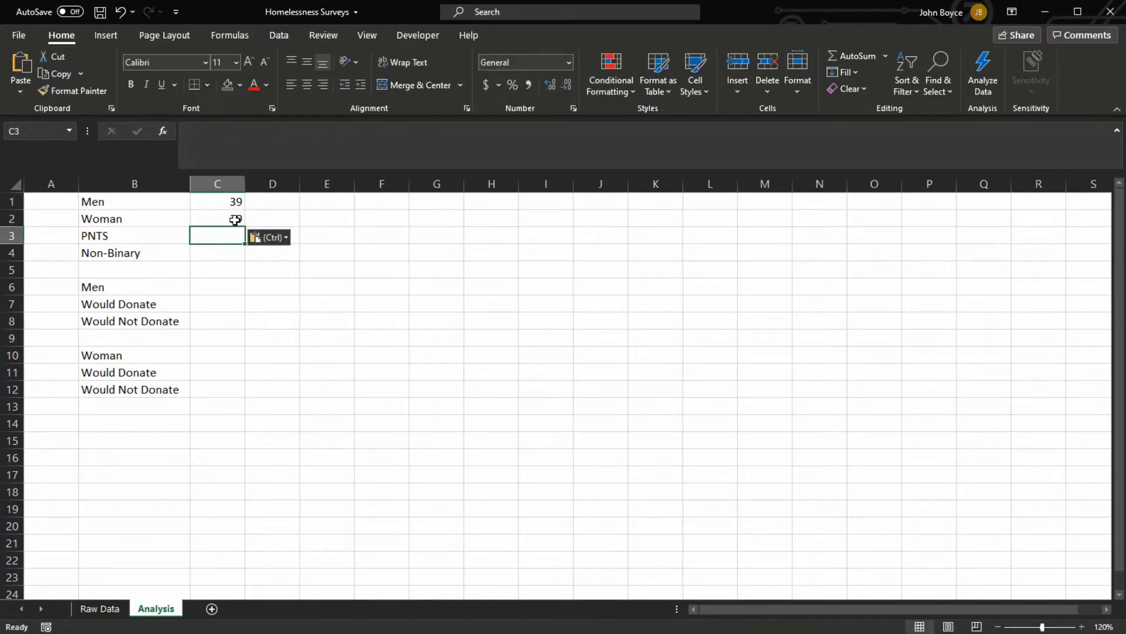
key("ctrl+v")
key("Down")
key("ctrl+v")
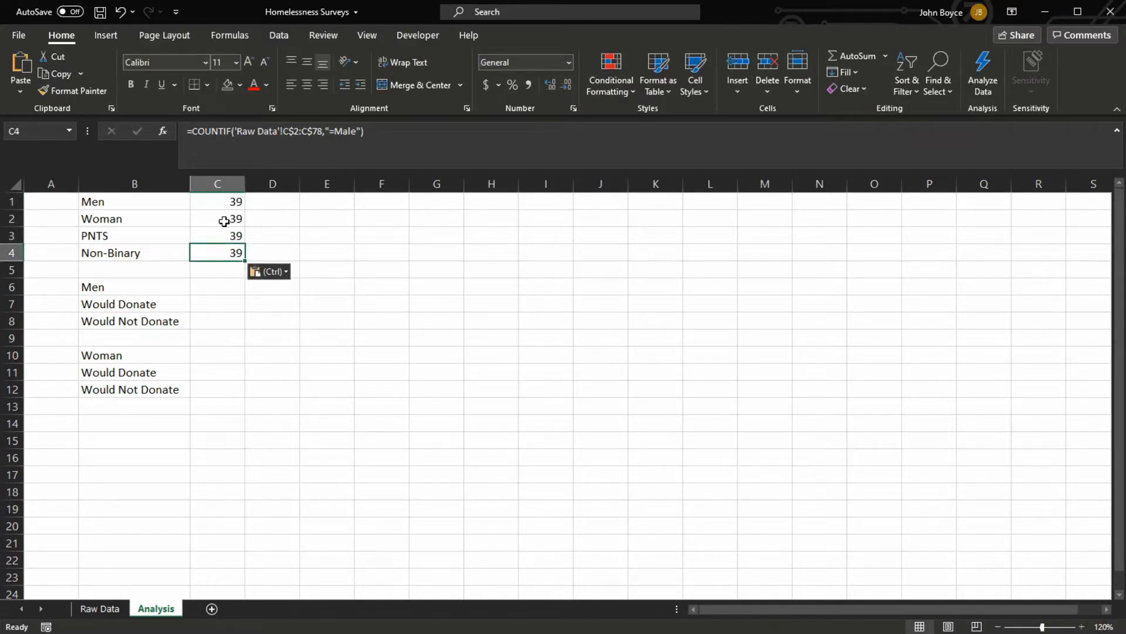
Change the criterion of the Woman formula in C2 to "=Female"
left_click(233, 220)
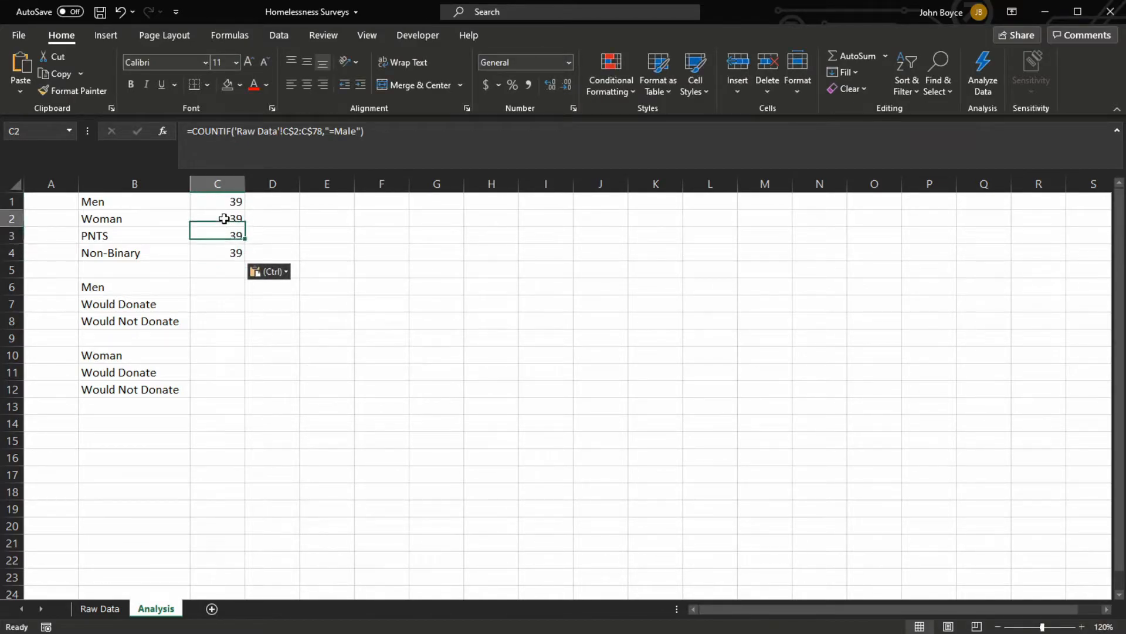
left_click(341, 132)
key("BackSpace")
type("Fem")
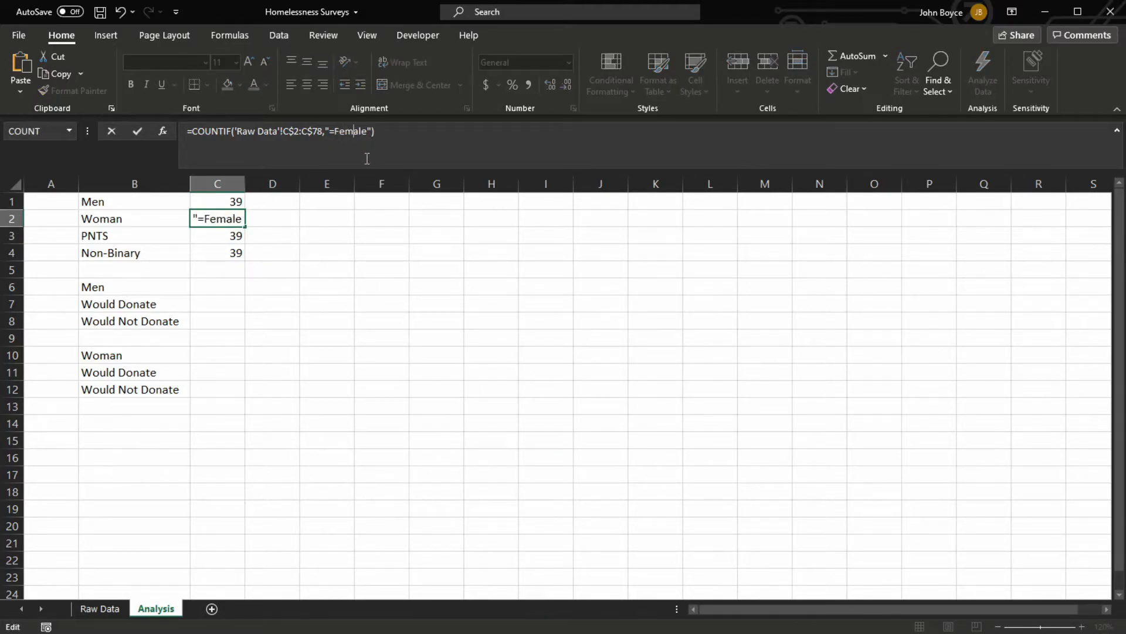
Change the criterion of the PNTS formula in C3 to "=prefer not to say"
left_click(217, 233)
left_click(349, 130)
left_click(358, 131)
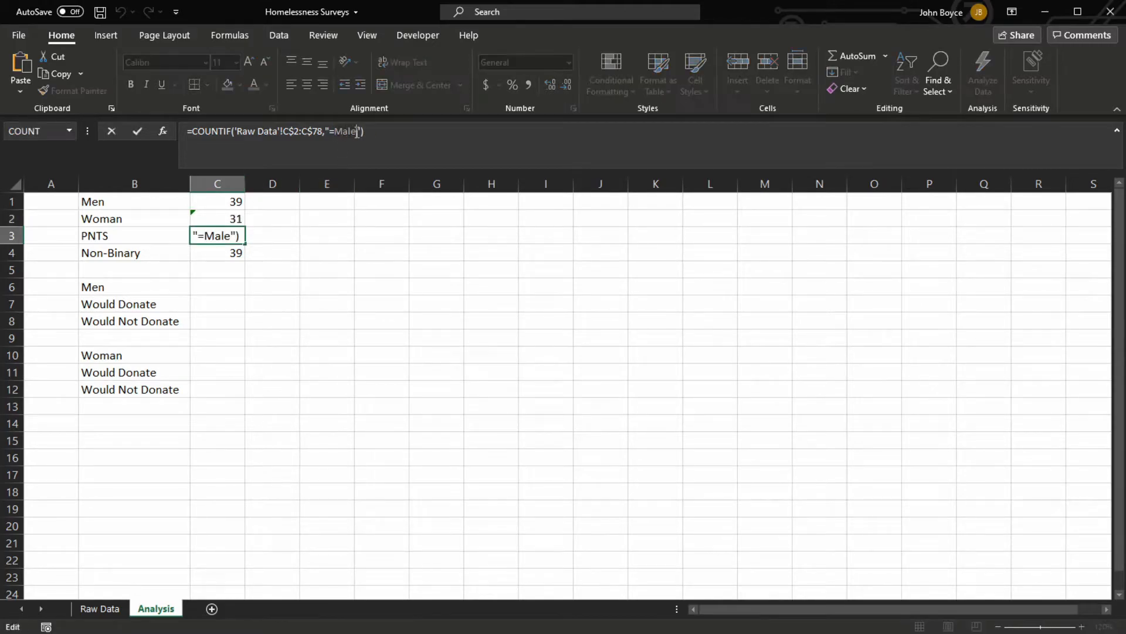
key("BackSpace")
key("BackSpace")
key("BackSpace")
key("BackSpace")
type("prefer not to say")
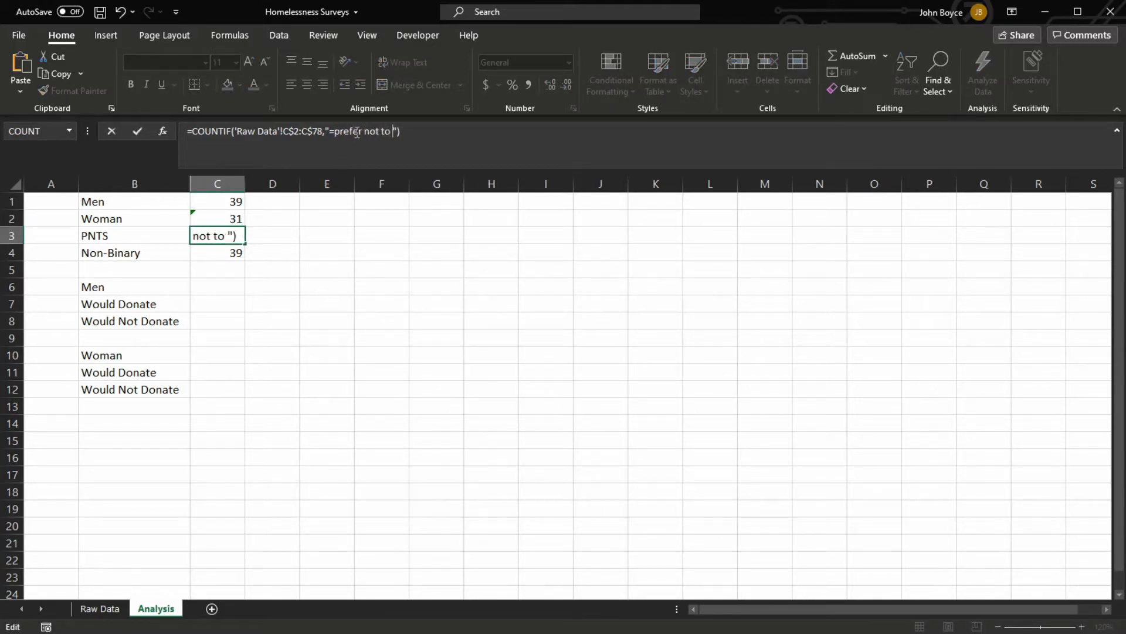
key("Return")
Change the criterion of the Non-Binary formula in C4 to "=non-Binary"
left_click(357, 131)
key("BackSpace")
key("BackSpace")
key("BackSpace")
key("BackSpace")
type("non-Bina")
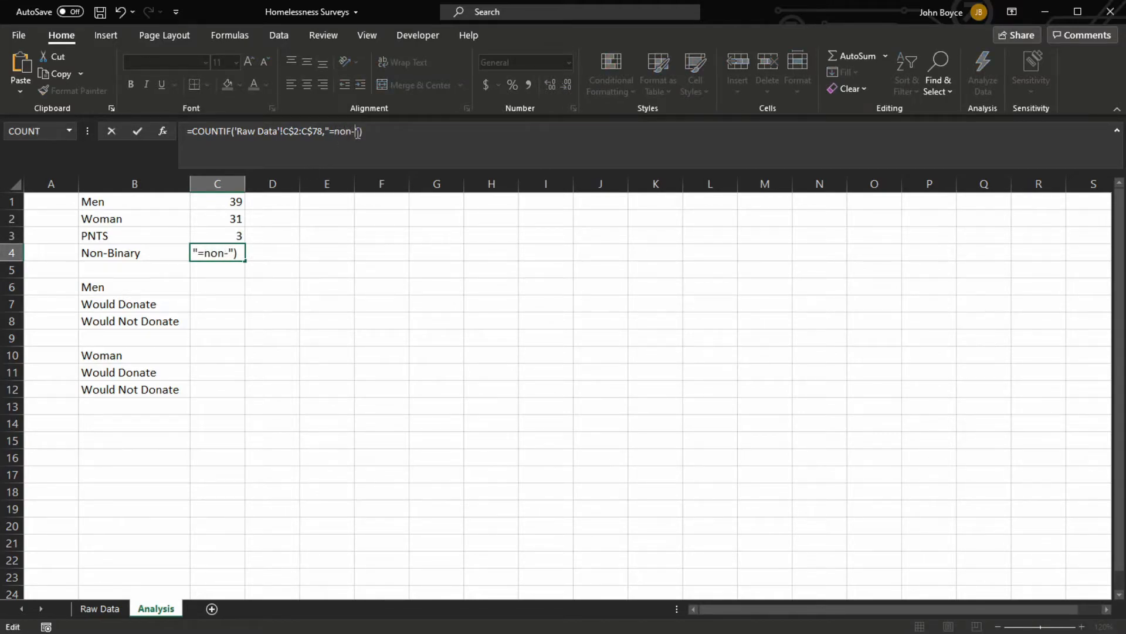
type("ry")
key("Return")
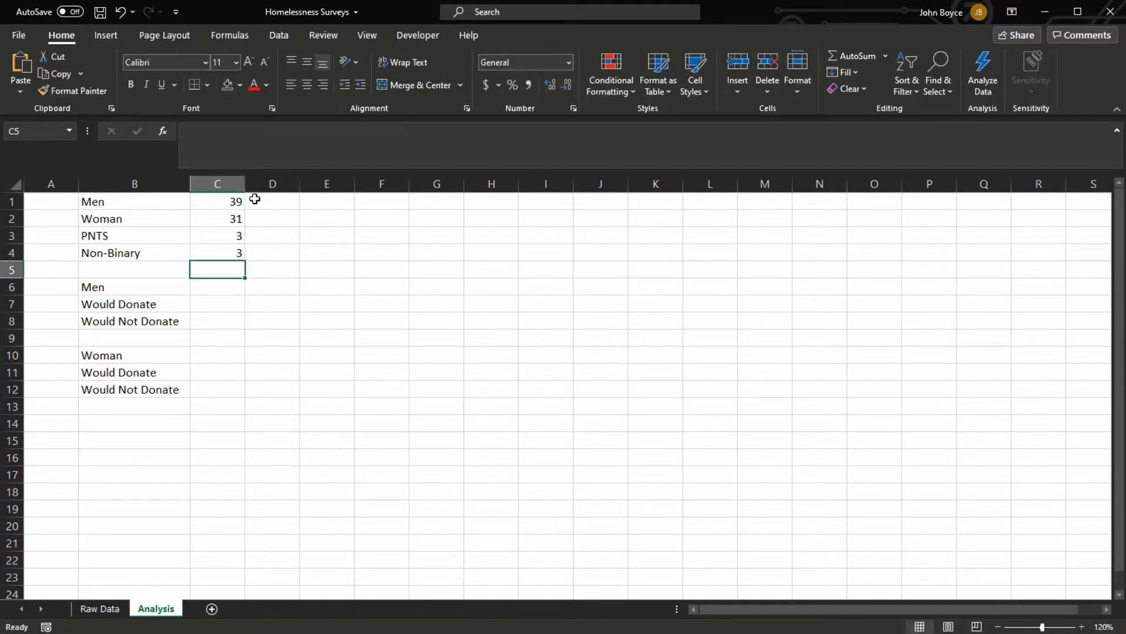
Review the COUNTIF formulas in cells C1 through C4
left_click(229, 205)
key("Down")
key("Down")
key("Down")
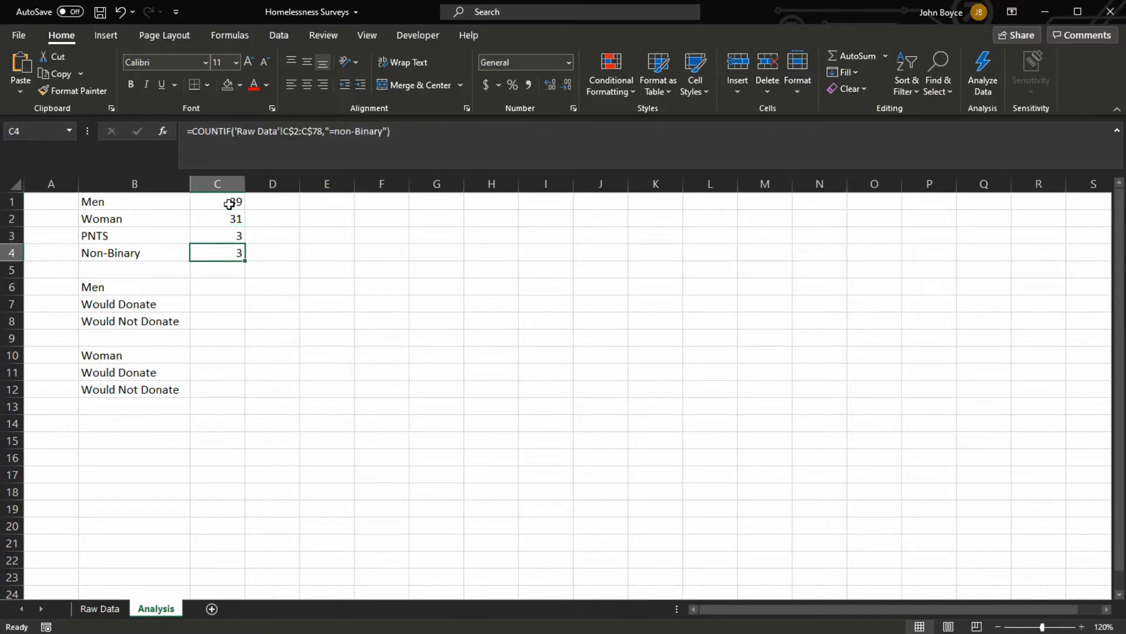
left_click(231, 201)
key("Down")
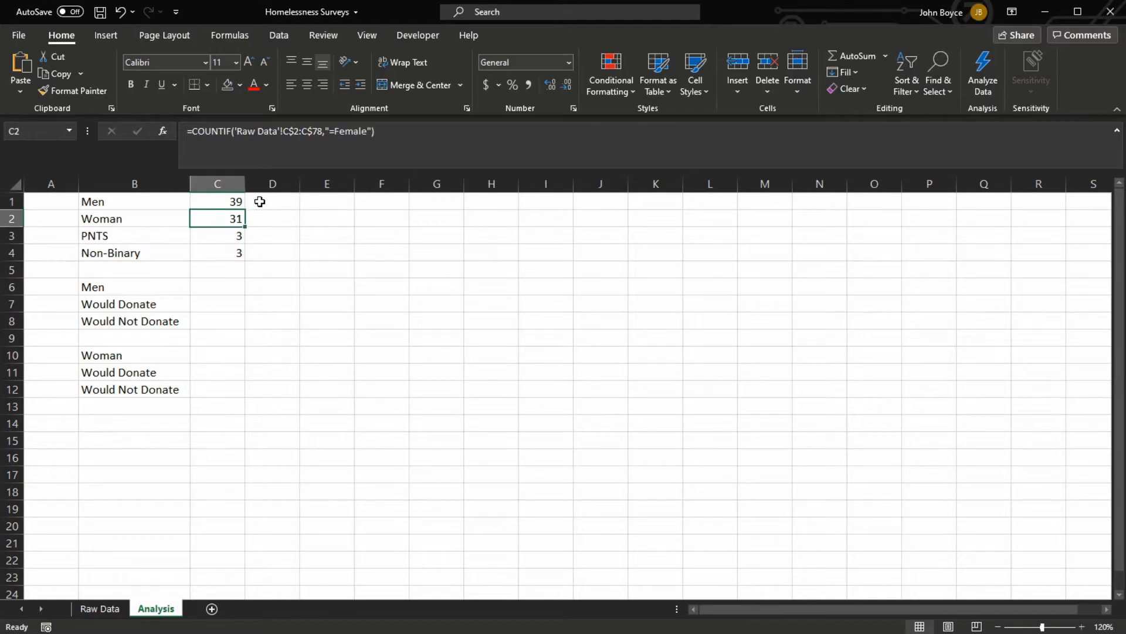
Insert a 2-D pie chart from the gender labels and counts in B1:C4
key("Down")
key("Down")
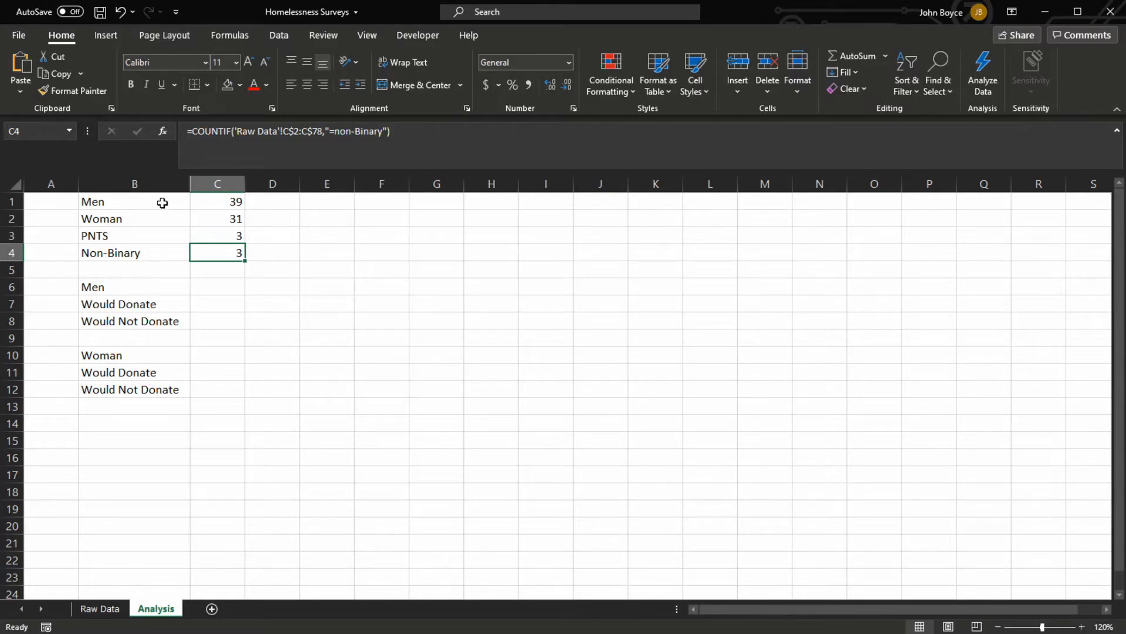
left_click_drag(141, 195, 228, 260)
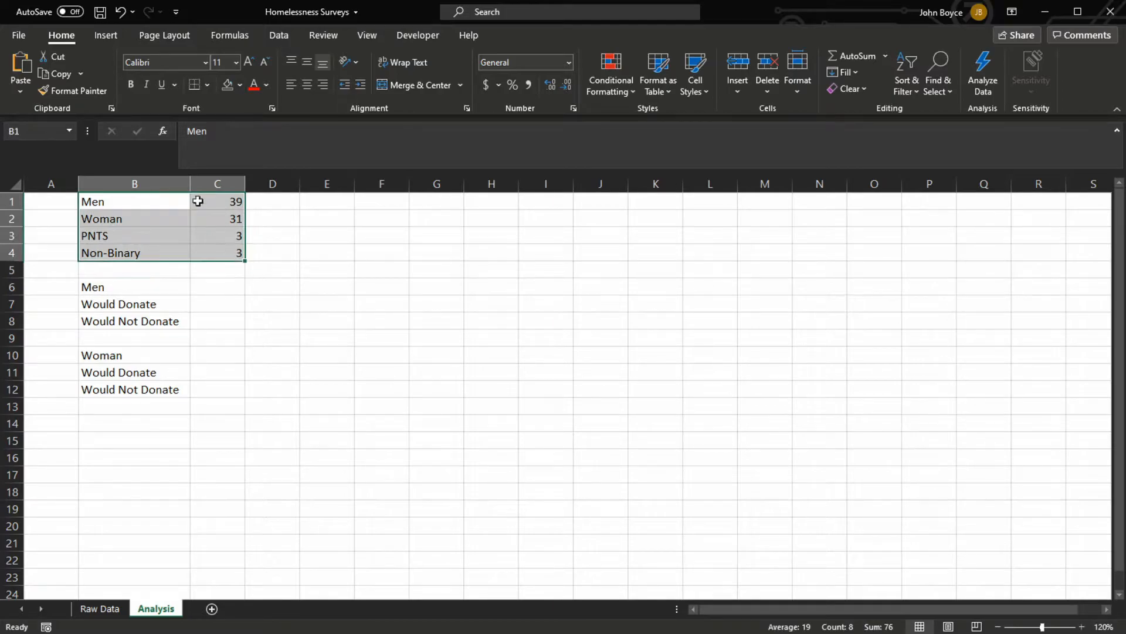
left_click(108, 34)
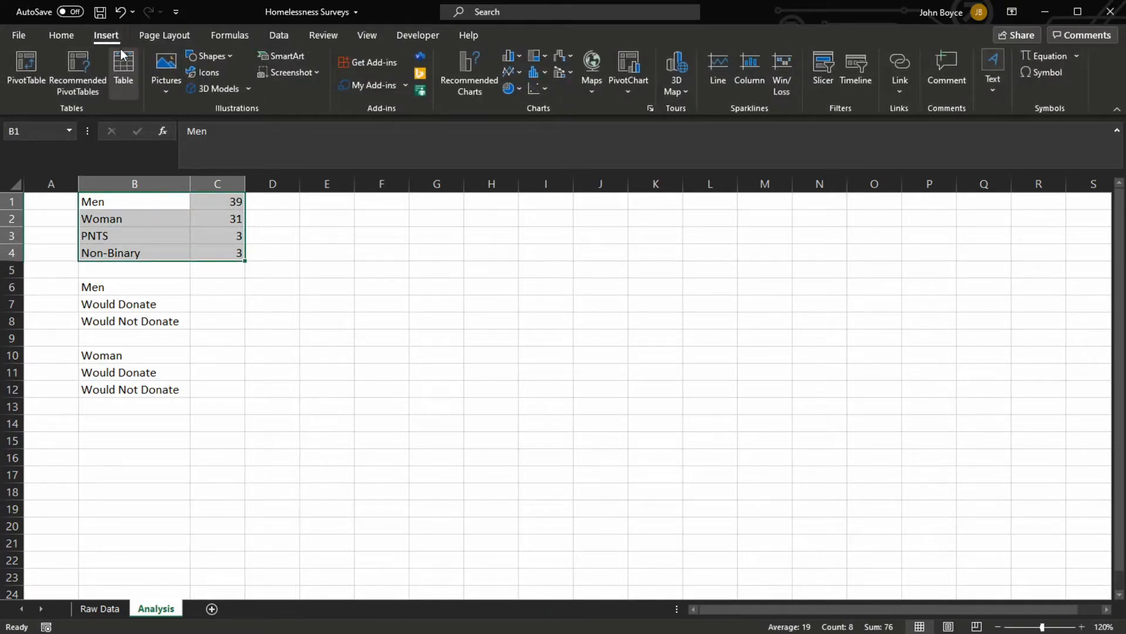
left_click(517, 89)
left_click(521, 149)
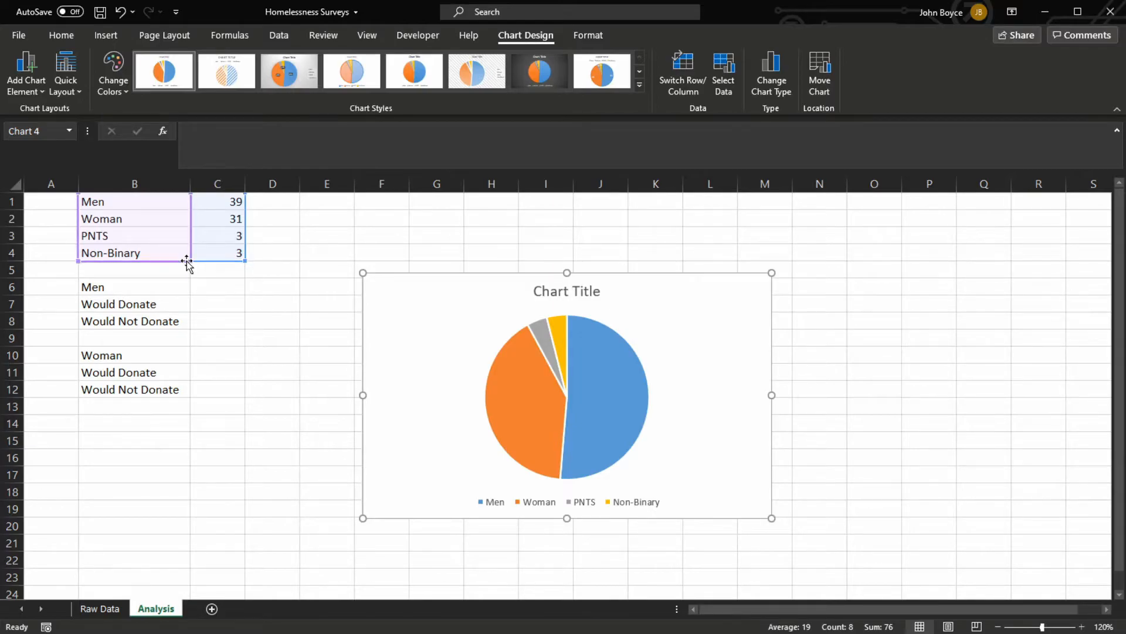
Shrink the pie chart's source range to the Men and Woman rows and extend it back to all four rows
left_click_drag(186, 255, 183, 227)
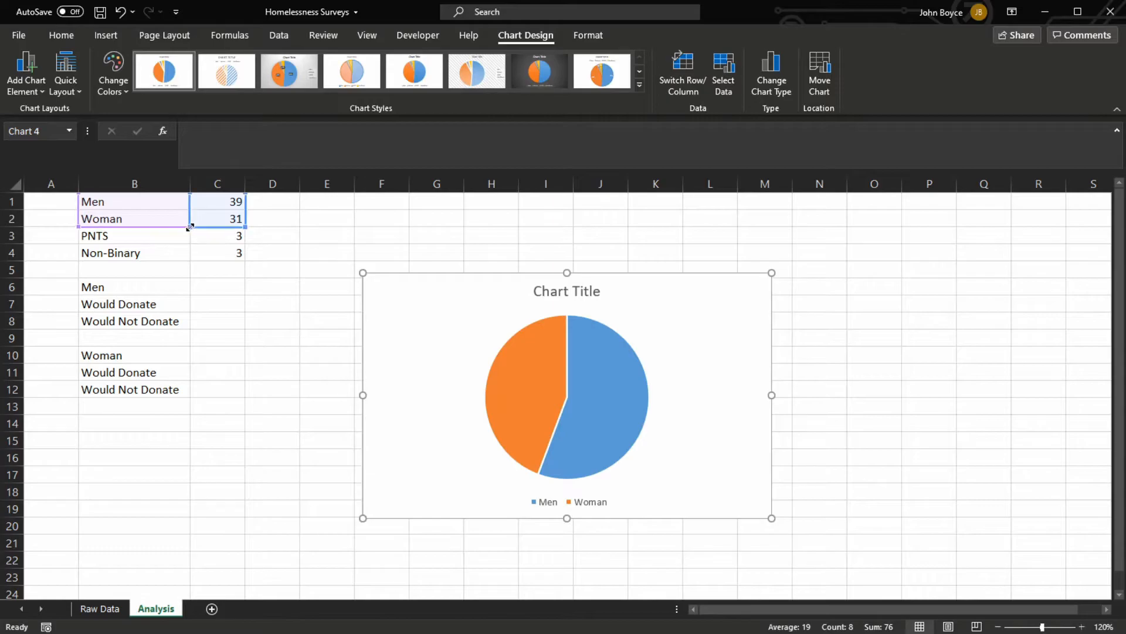
left_click_drag(189, 235, 188, 260)
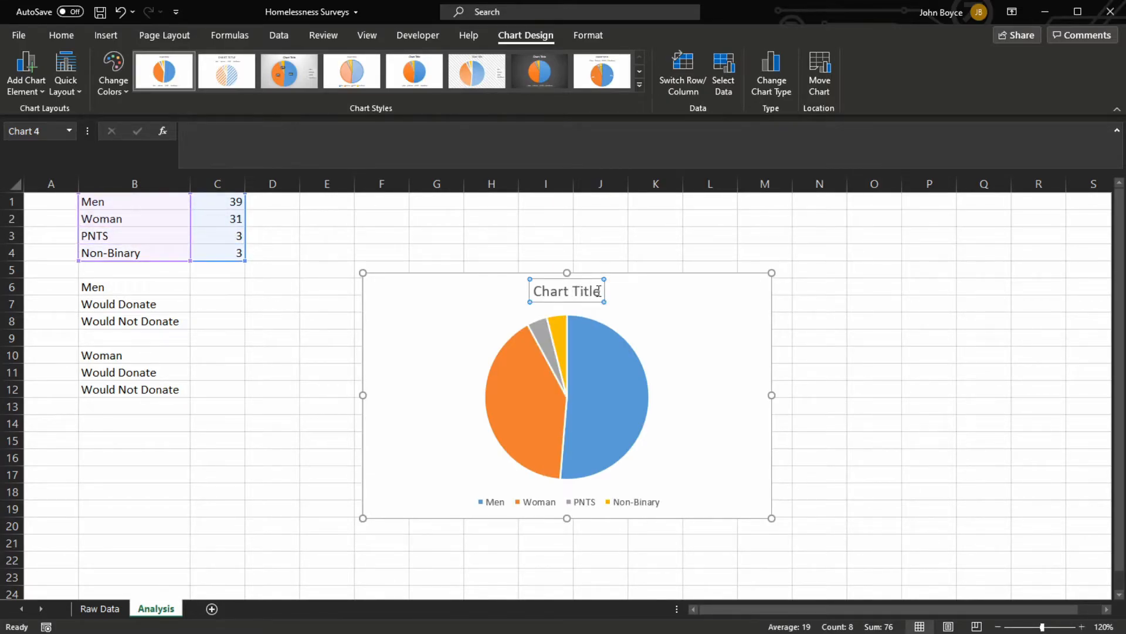
Title the pie chart "Gender Distribution" and move it away from the data, across about columns I to P
triple_click(541, 292)
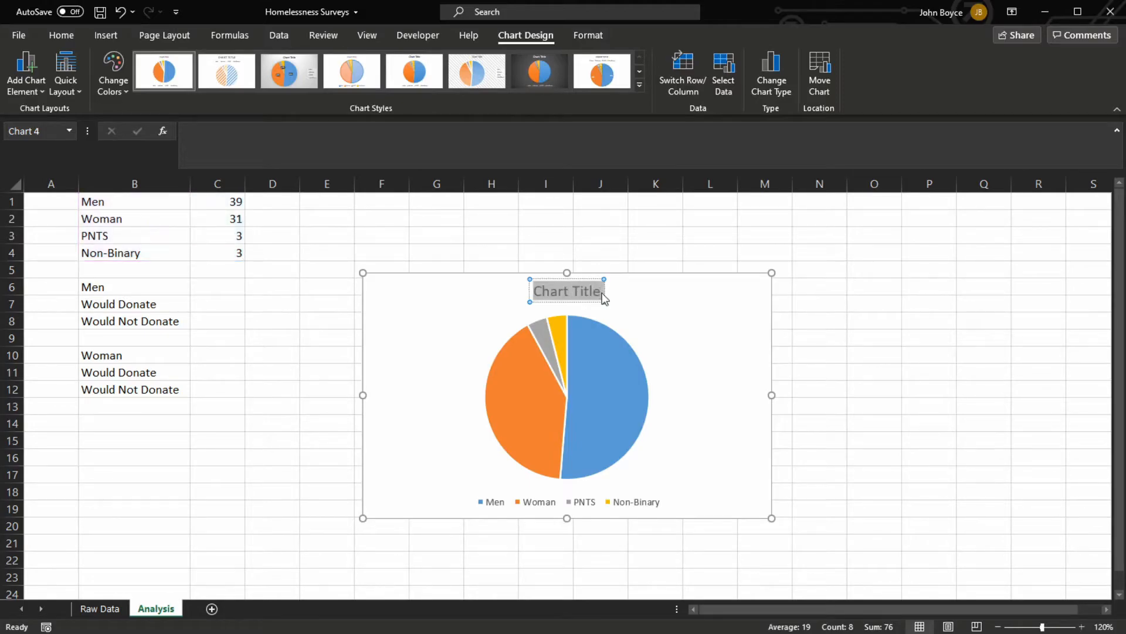
type("Gender Dis")
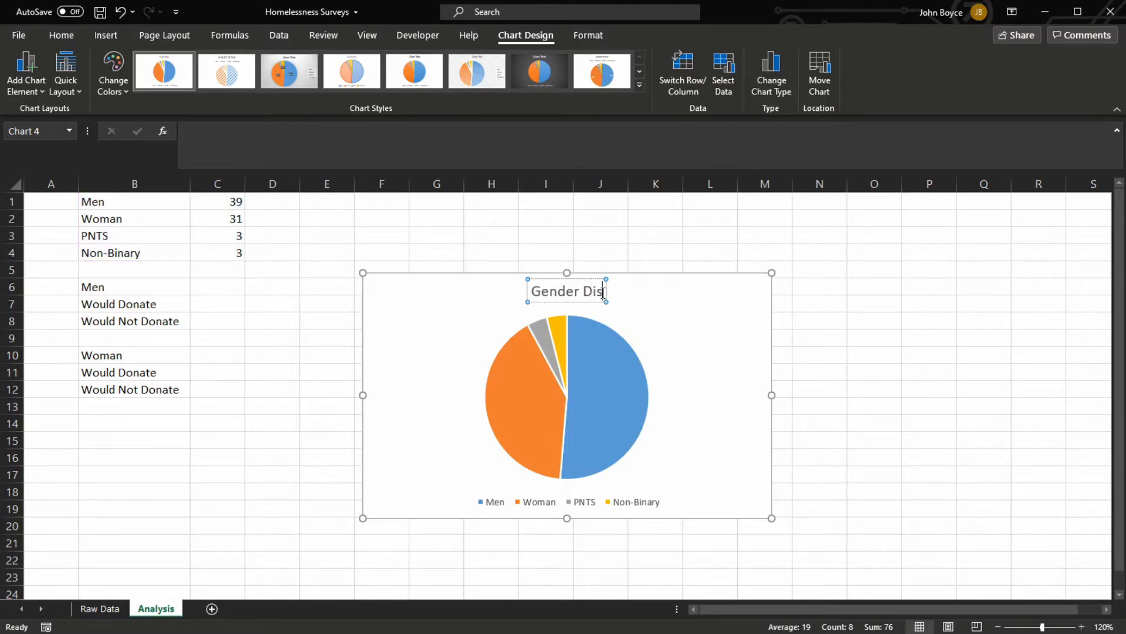
type("tribution")
left_click(673, 316)
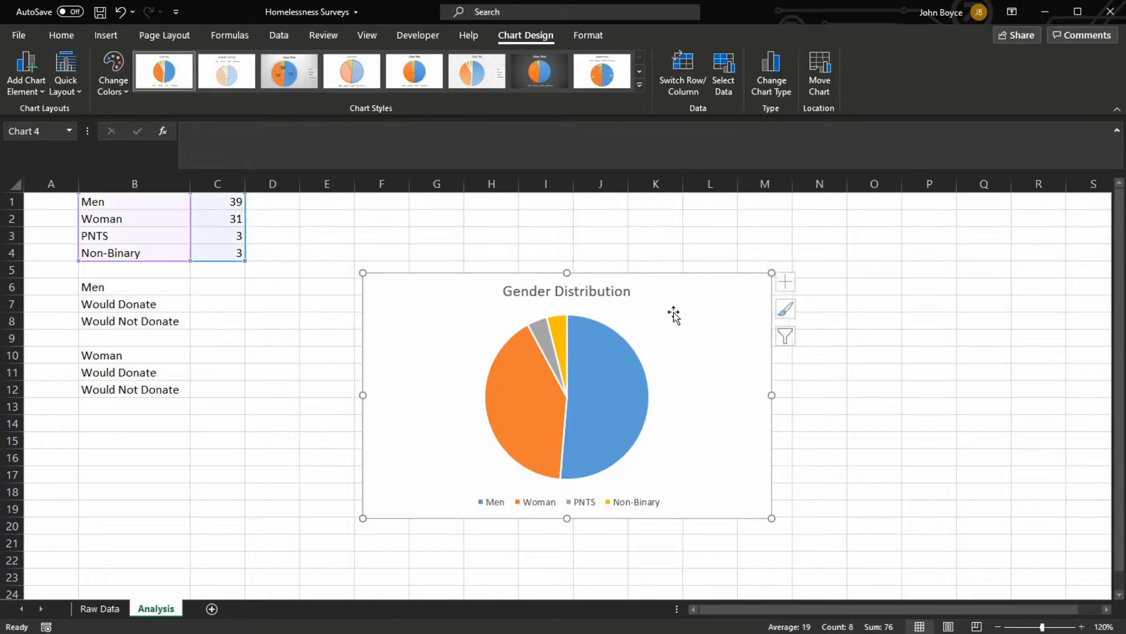
left_click_drag(638, 274, 812, 251)
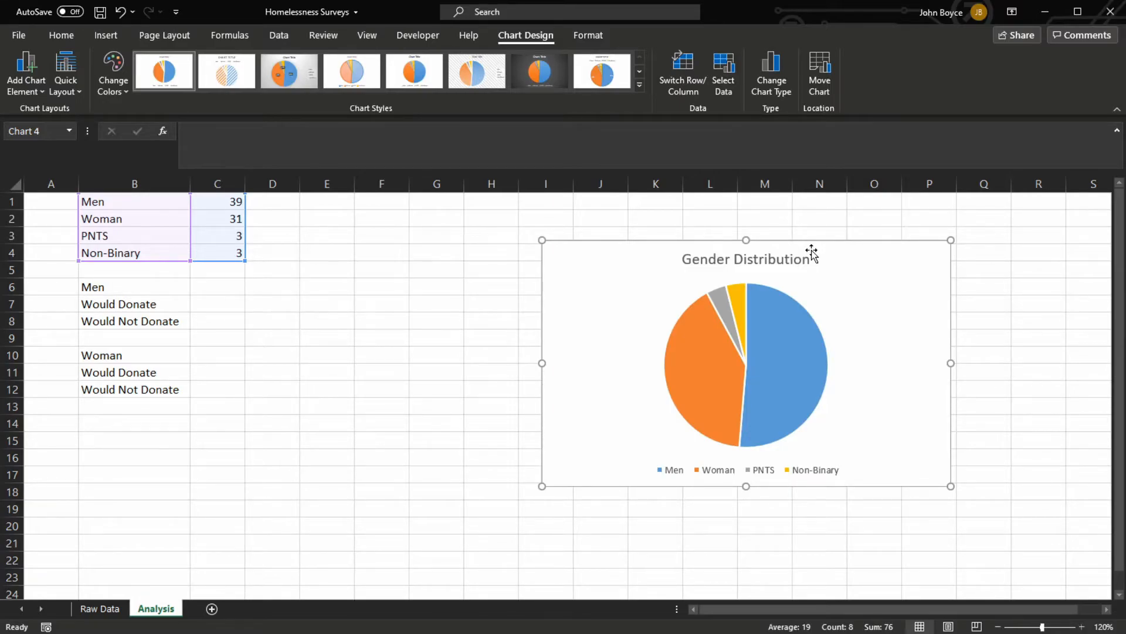
left_click(146, 287)
left_click(125, 355)
left_click(140, 286)
left_click(139, 303)
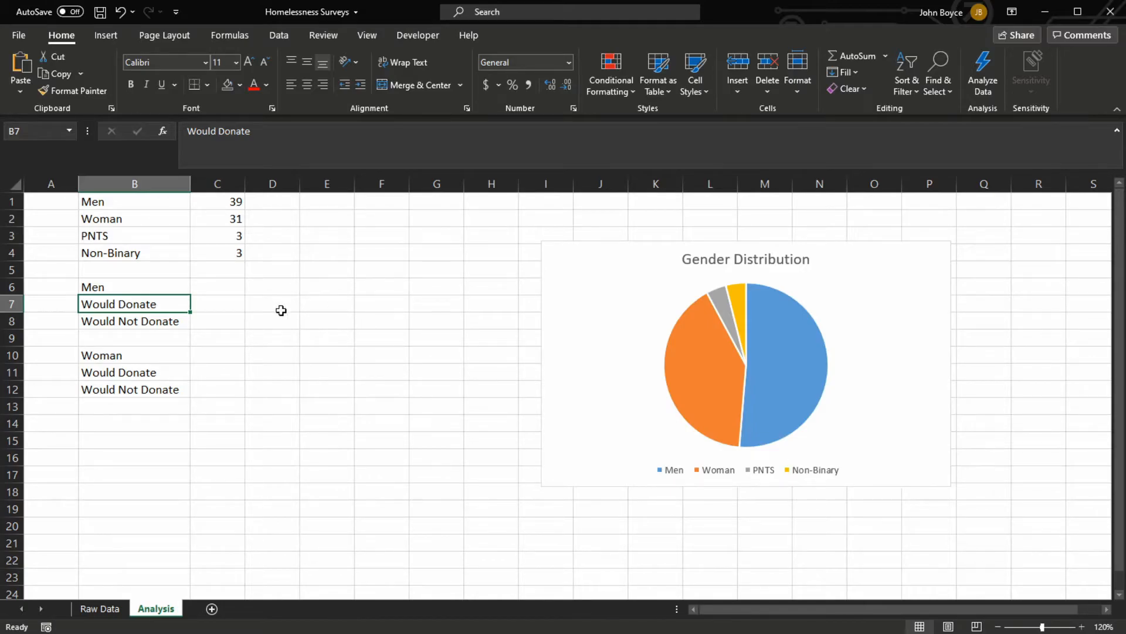
left_click(232, 203)
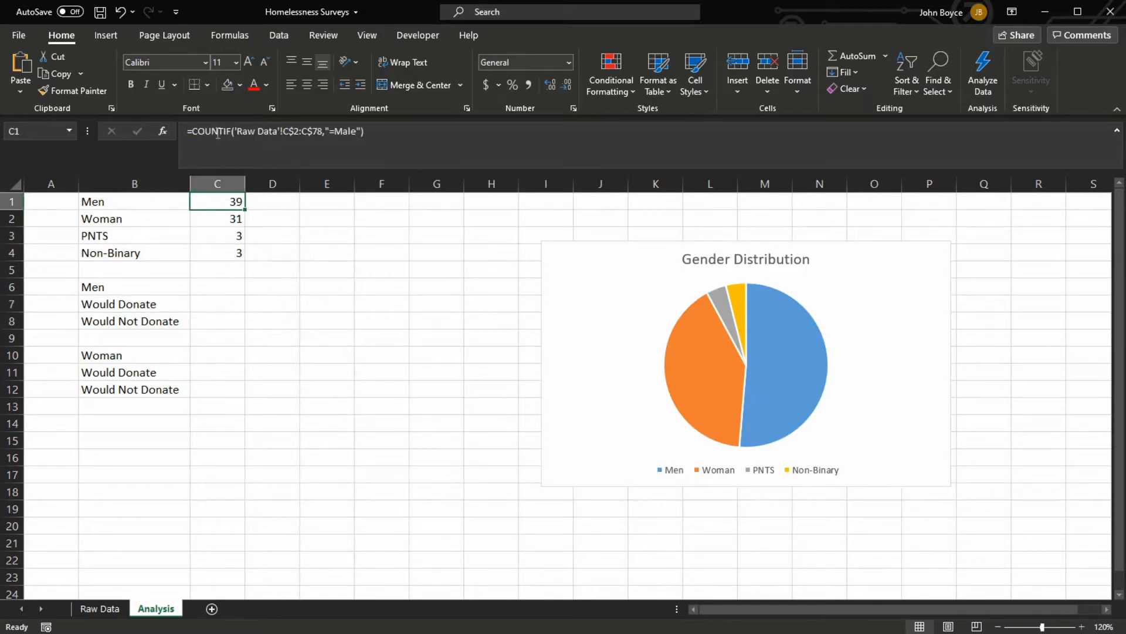
Start a COUNTIFS formula in C7 with the range 'Raw Data'!C2:C78 and the criterion "=Male"
left_click(208, 304)
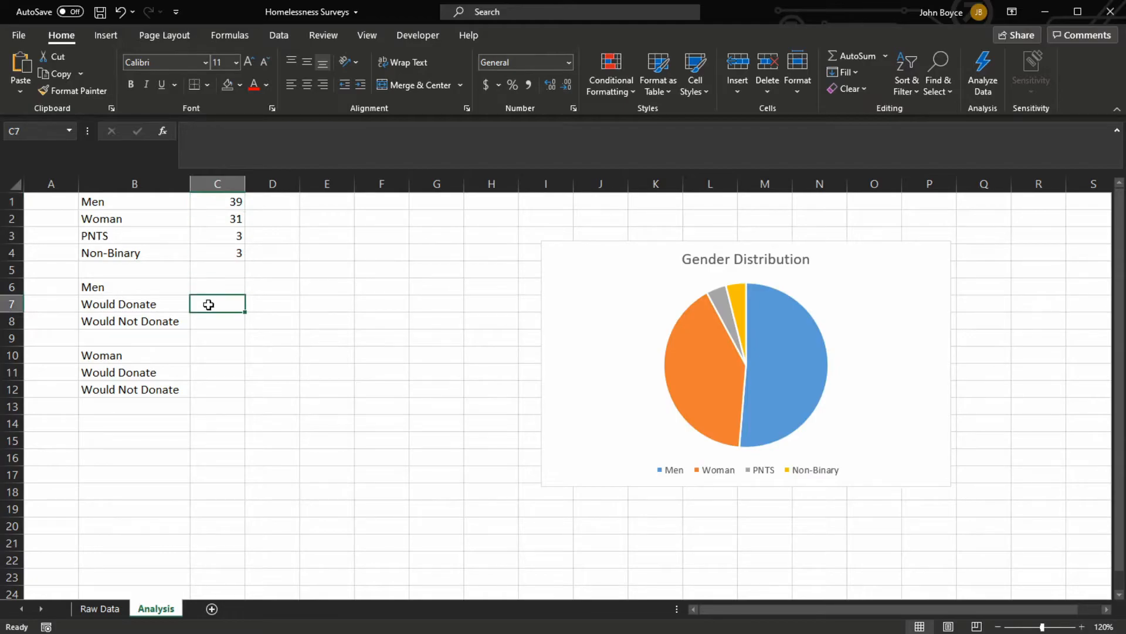
type("=COUNTIFS")
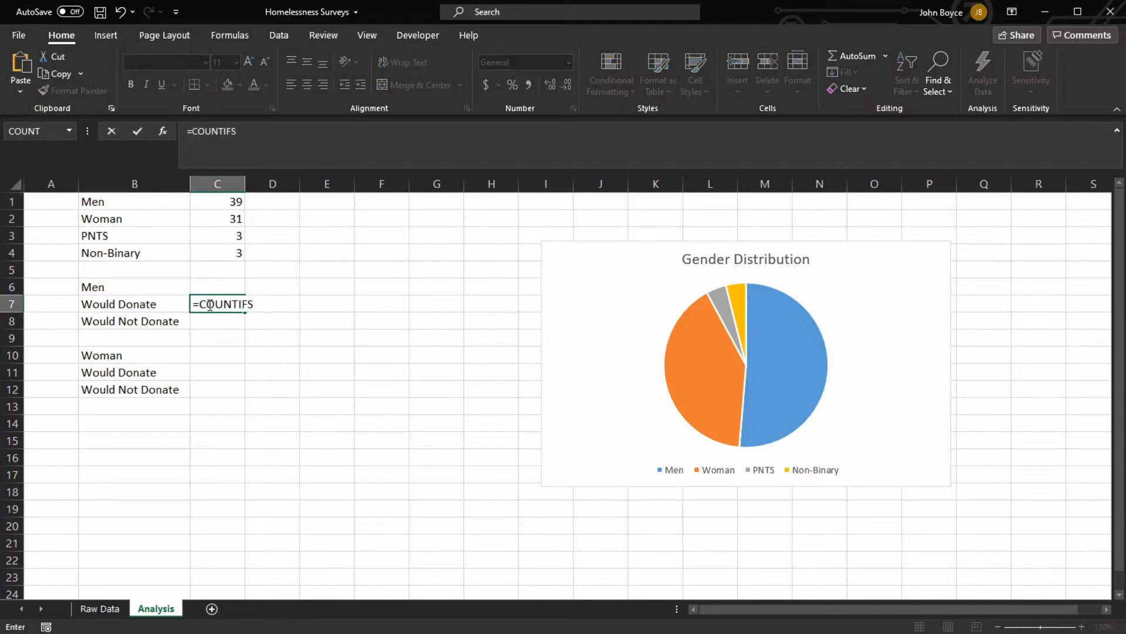
type("(")
left_click(110, 610)
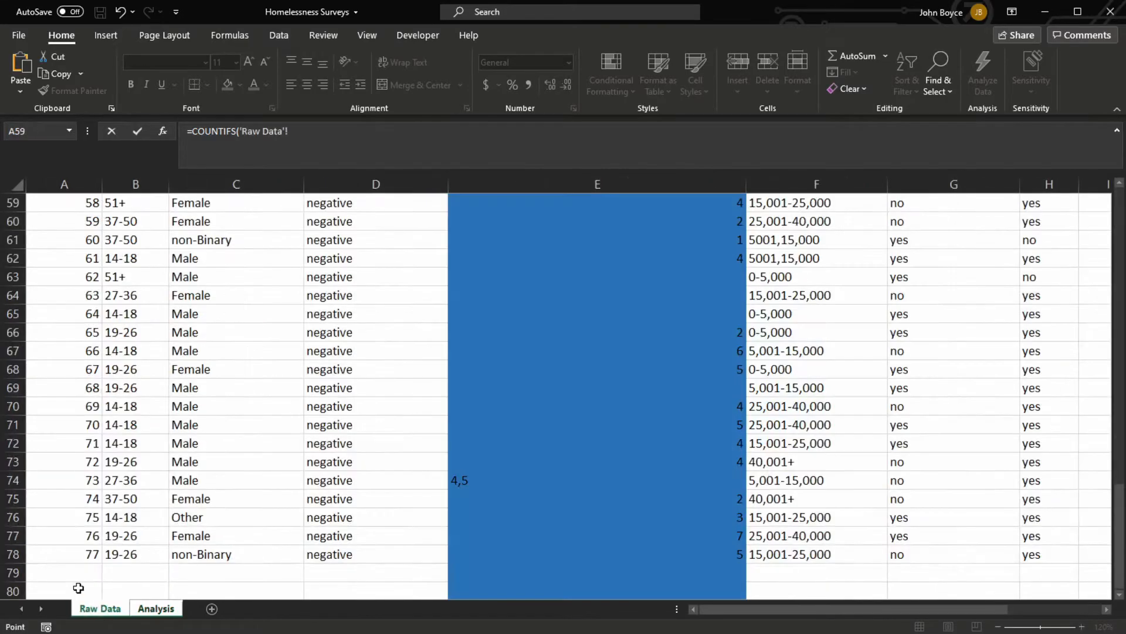
scroll(253, 416, "up", 14)
scroll(253, 416, "up", 5)
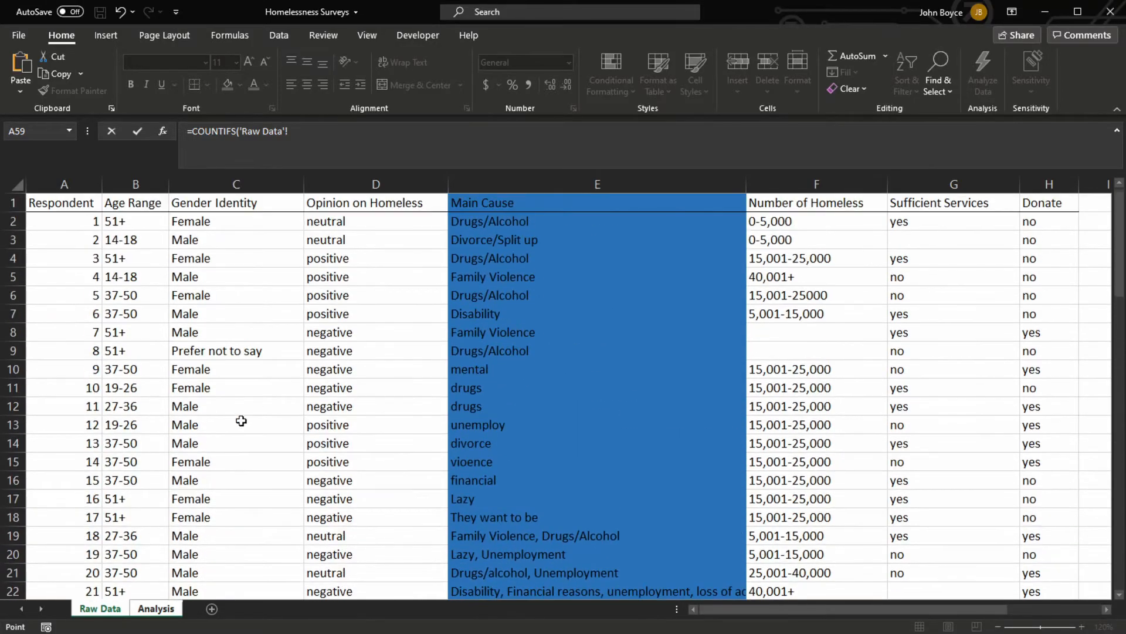
left_click_drag(212, 224, 223, 545)
left_click(329, 139)
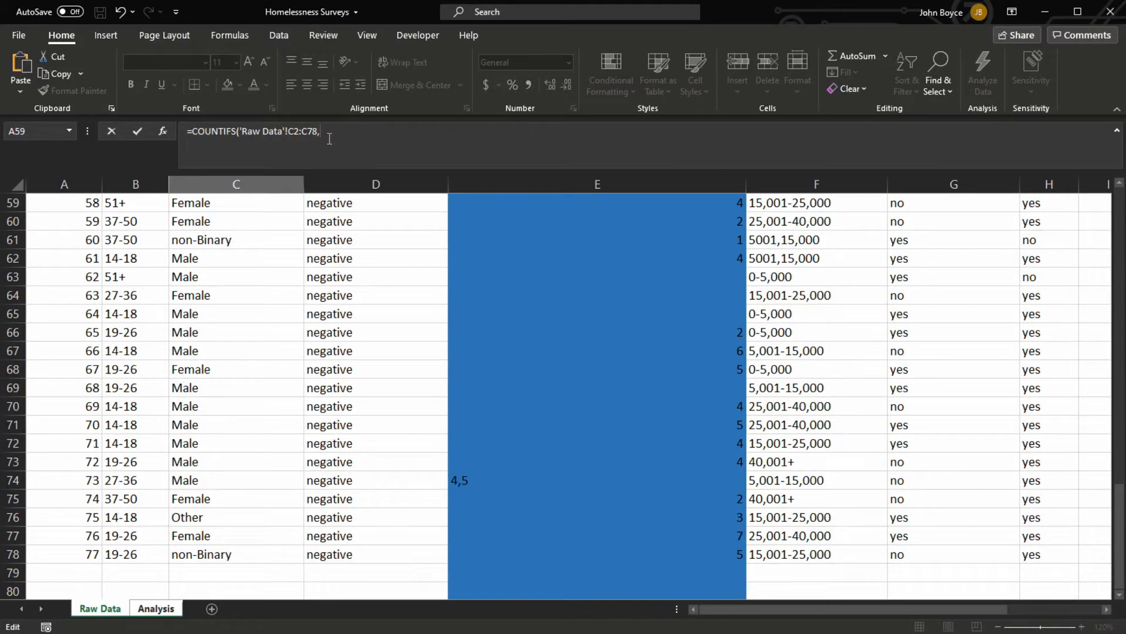
type(",\"=Male\",")
Complete the C7 formula with the Donate range 'Raw Data'!H2:H78 and the criterion "=yes"
scroll(643, 411, "up", 19)
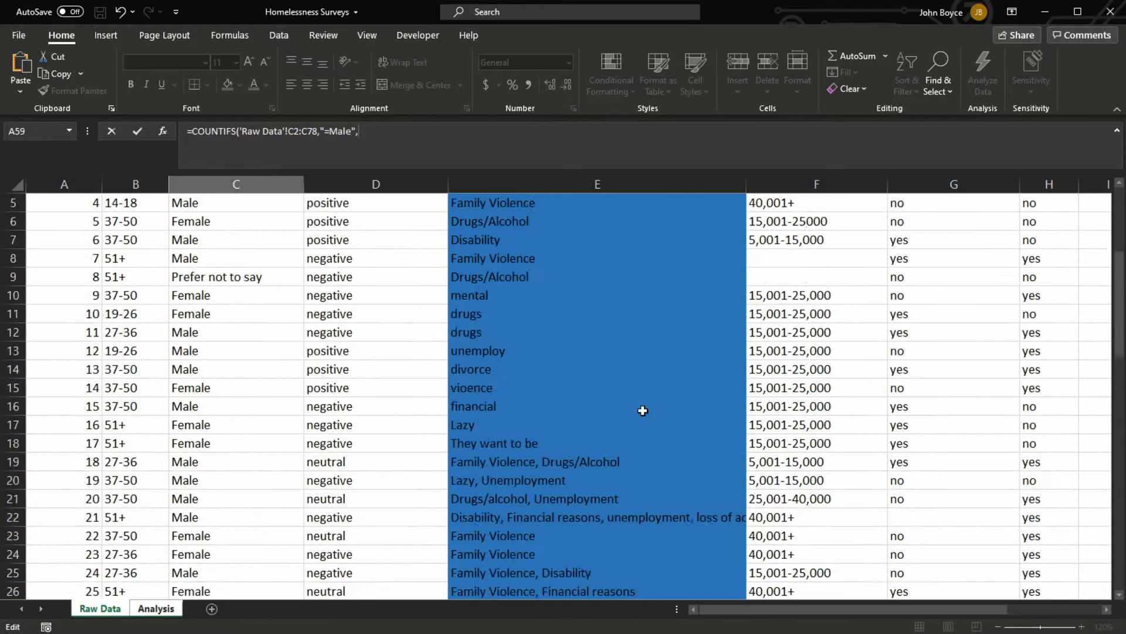
left_click_drag(1063, 218, 1033, 521)
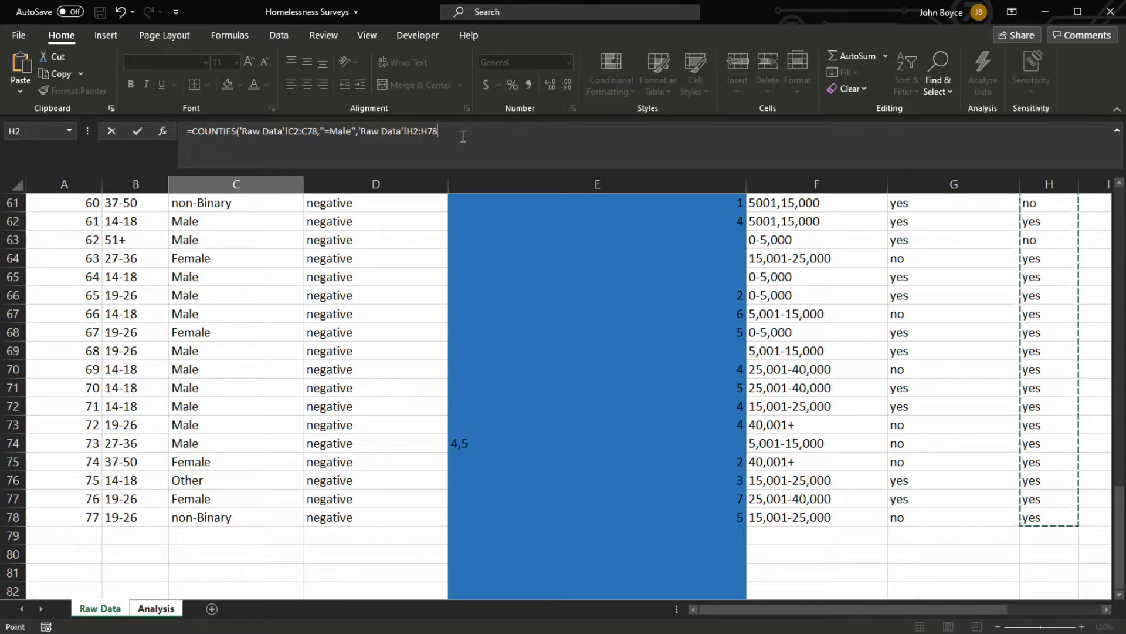
type(",\"=yes")
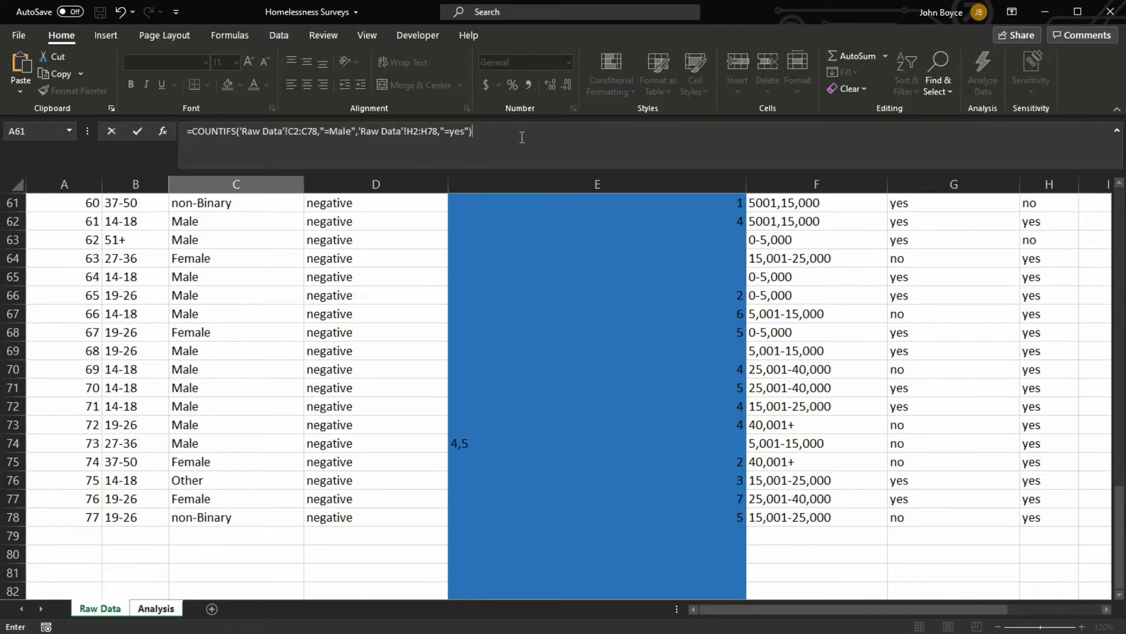
key("Return")
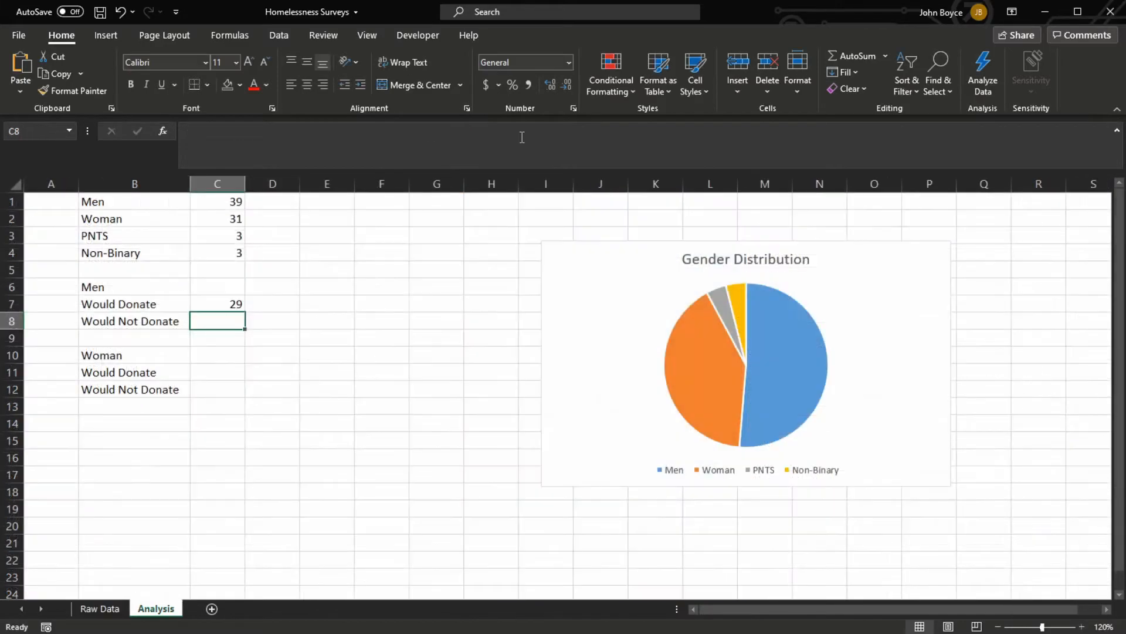
Make the row references in the C7 formula absolute as C$2:C$78 and H$2:H$78
left_click(221, 306)
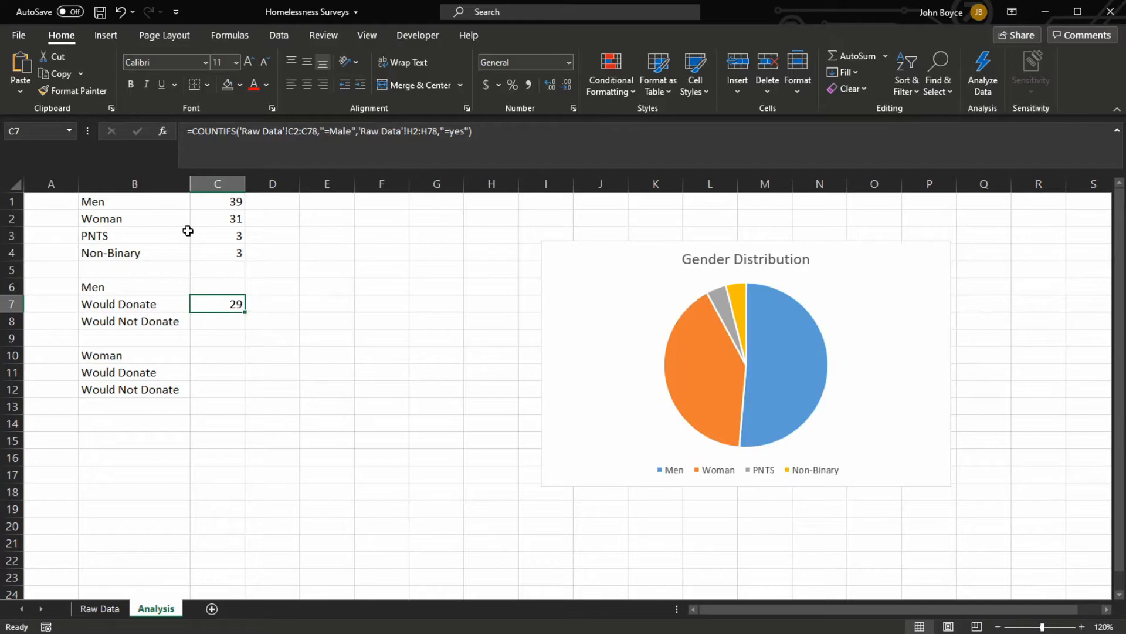
left_click(221, 204)
left_click(227, 304)
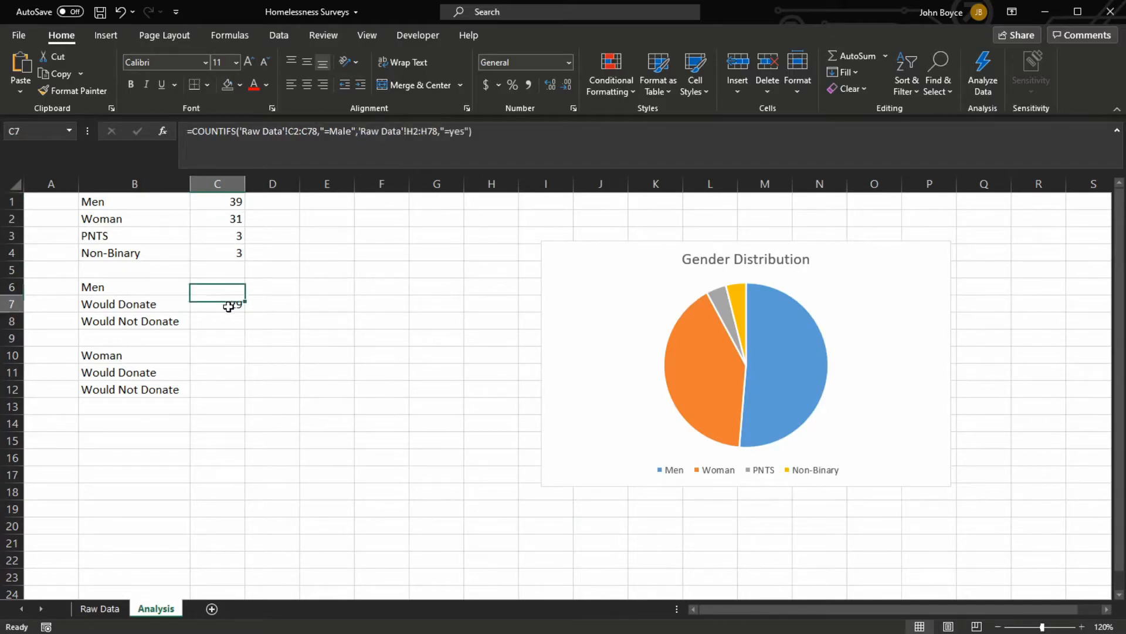
left_click(295, 130)
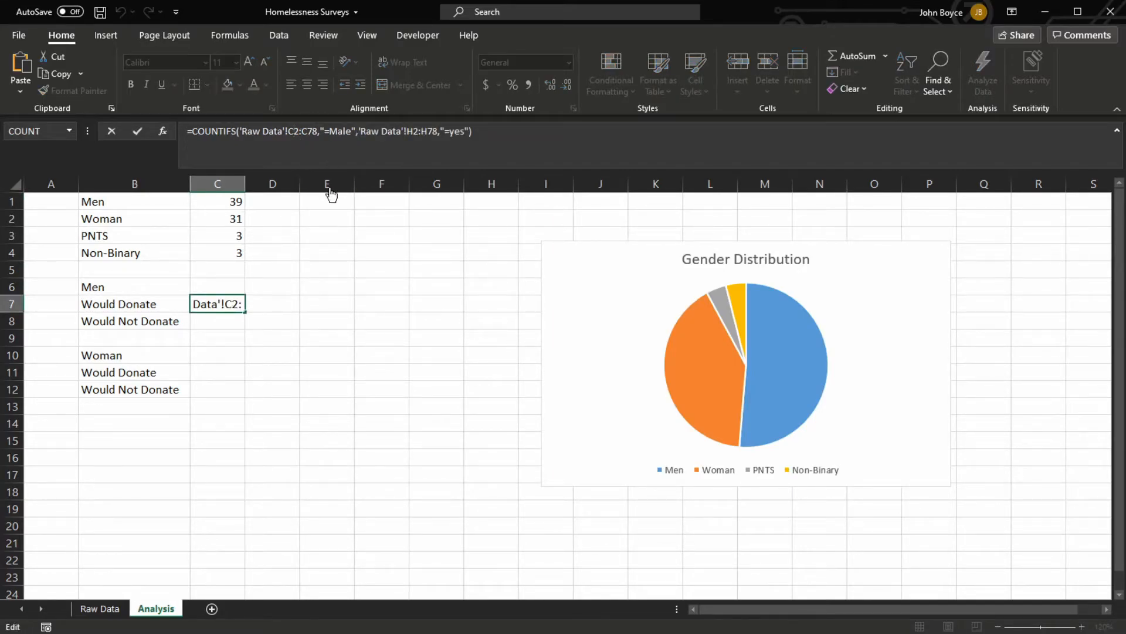
type("$2:C$")
left_click(426, 131)
type("$")
left_click(443, 131)
type("$")
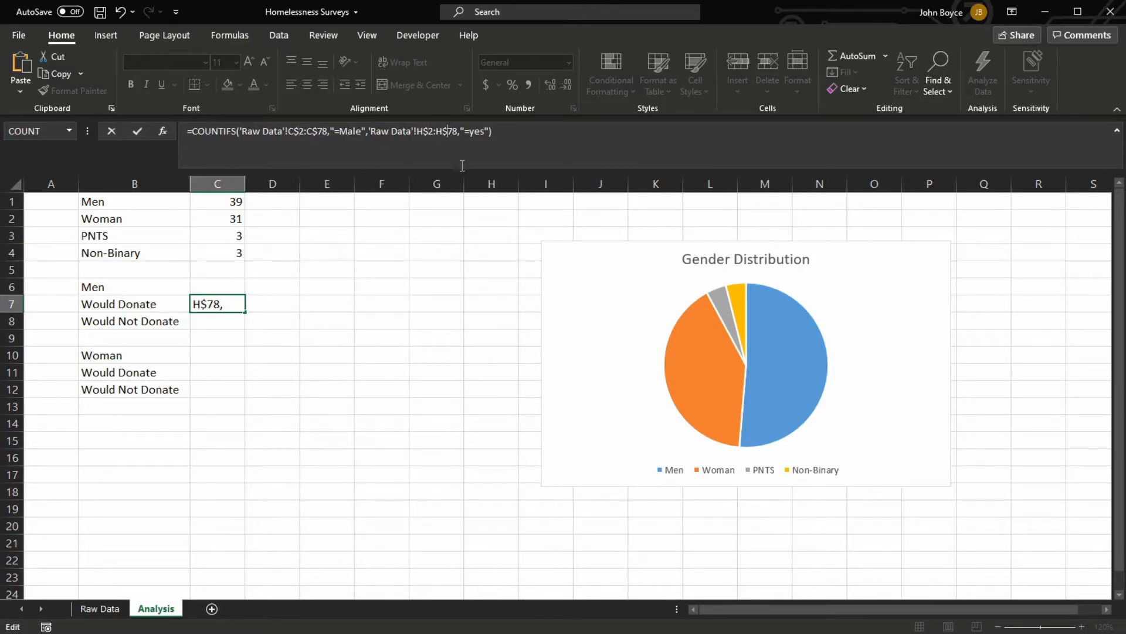
Copy the COUNTIFS formula from C7 into C8, C11 and C12
key("ctrl+a")
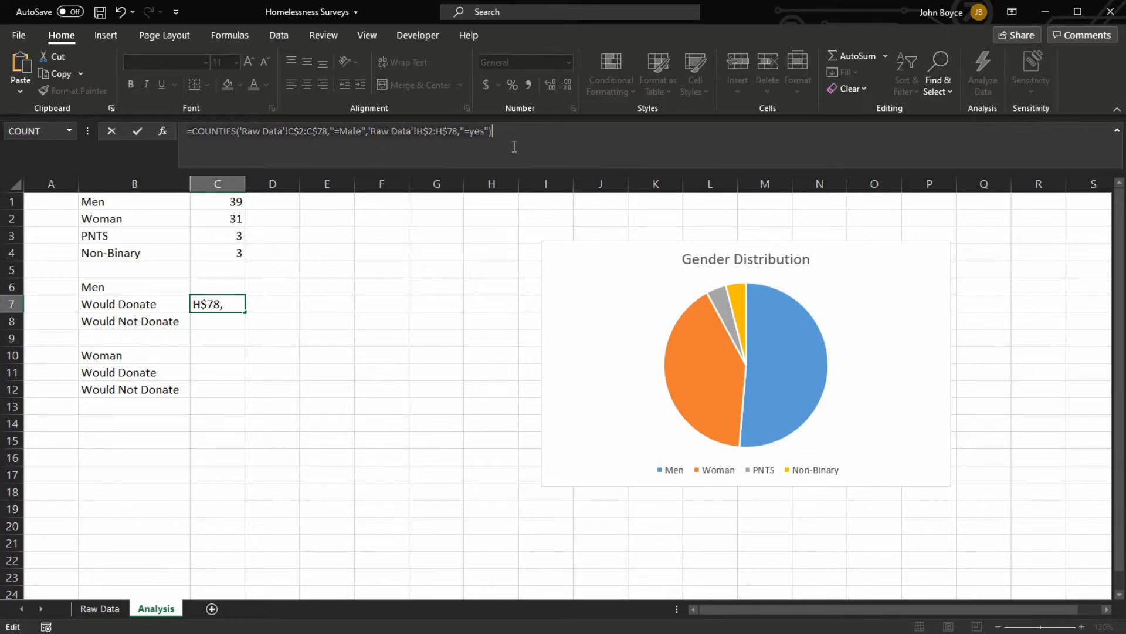
left_click(213, 322)
key("ctrl+z")
key("Return")
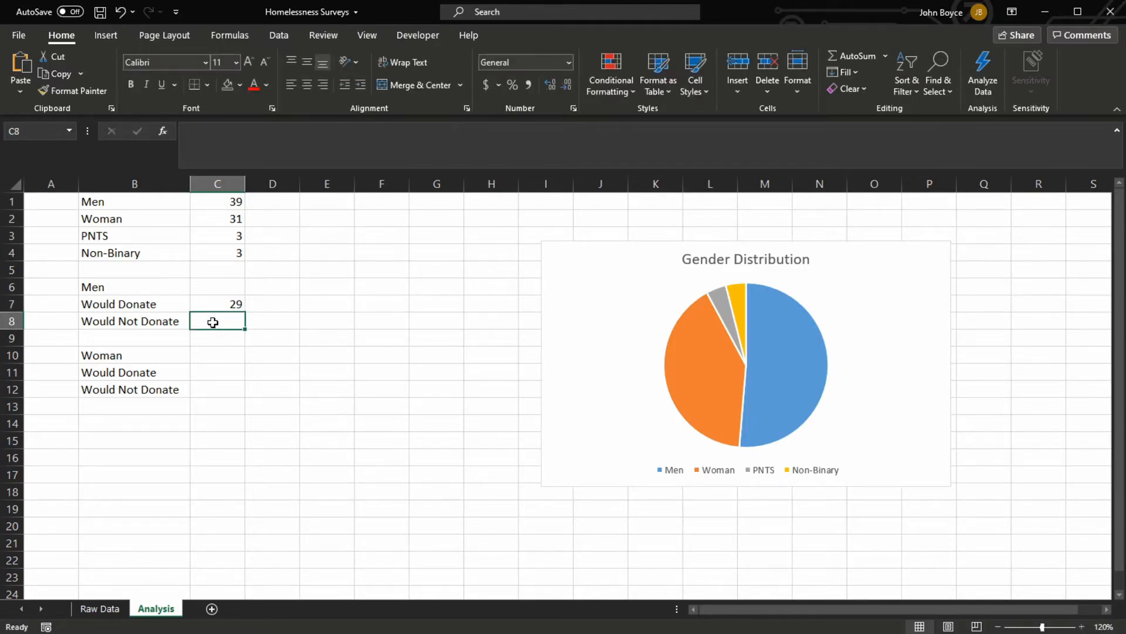
type("=COUNTIFS('Raw Data'!C$2:C$78,\"=Male\",'Raw Data'!H$2:H$78,\"=yes\")")
key("Down")
key("Down")
key("Down")
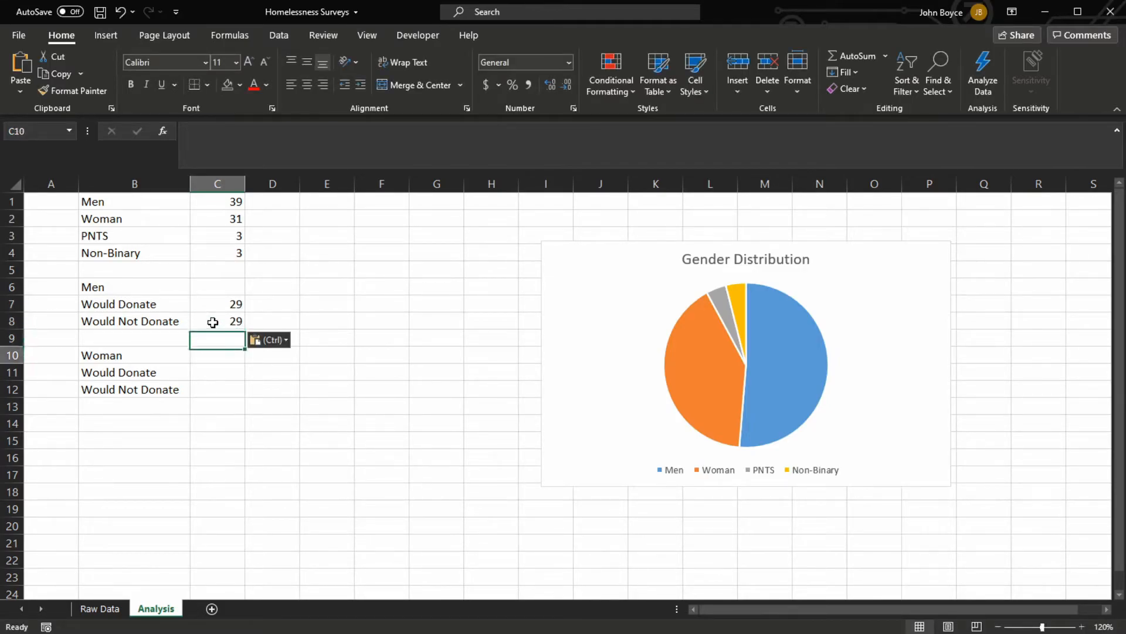
key("ctrl+v")
key("Down")
key("ctrl+v")
Change the donation criterion of the men's Would Not Donate formula in C8 to "=no"
left_click(213, 322)
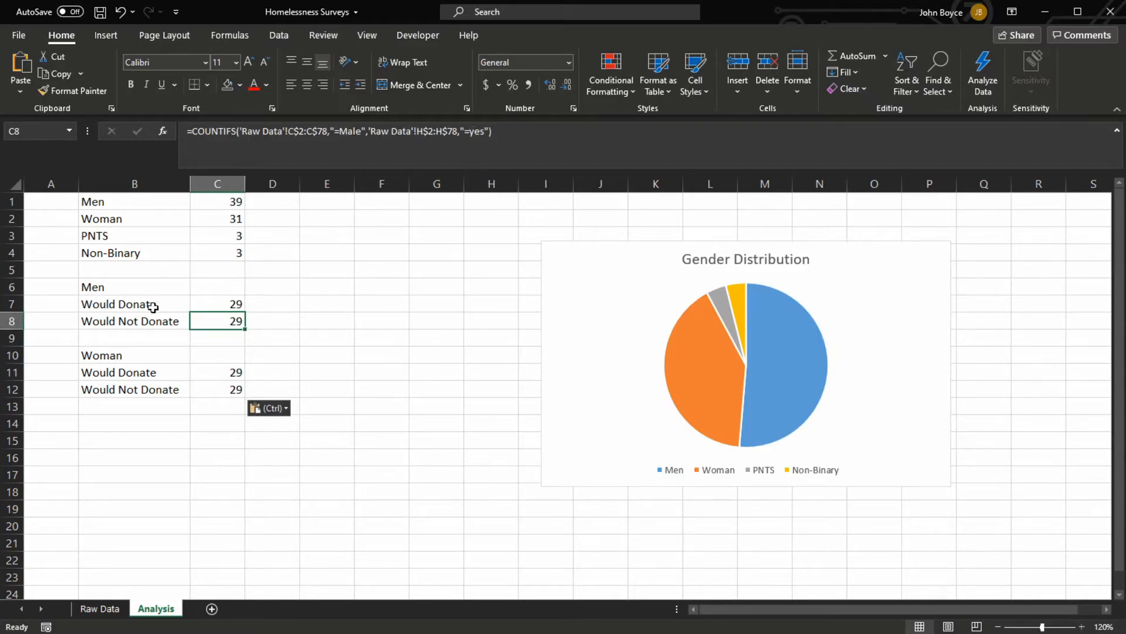
left_click(481, 132)
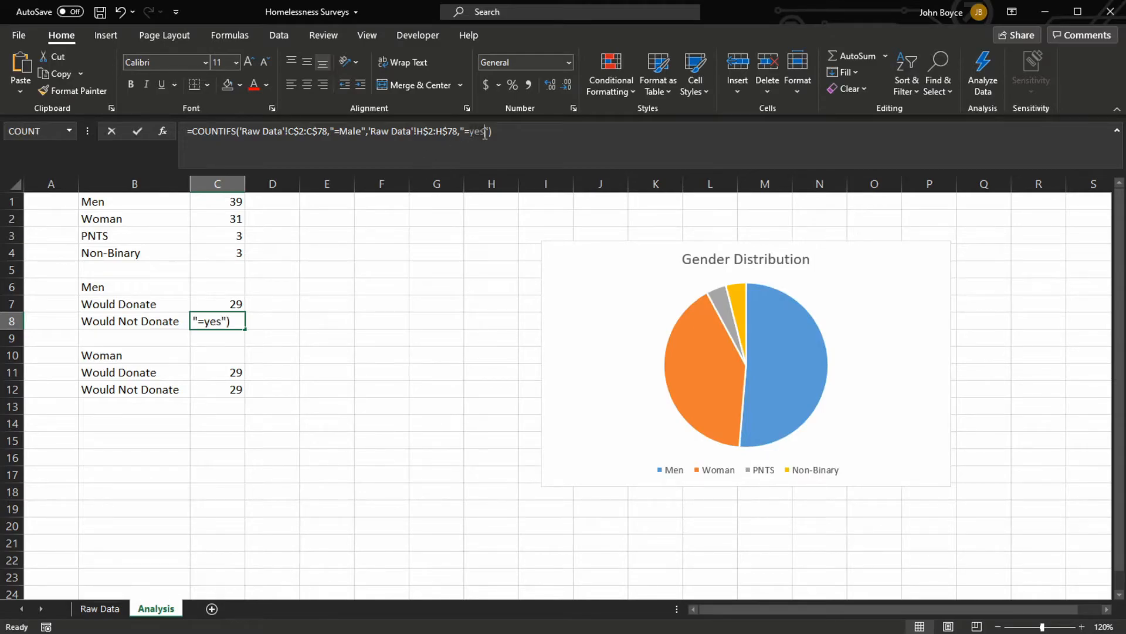
type("no")
key("Return")
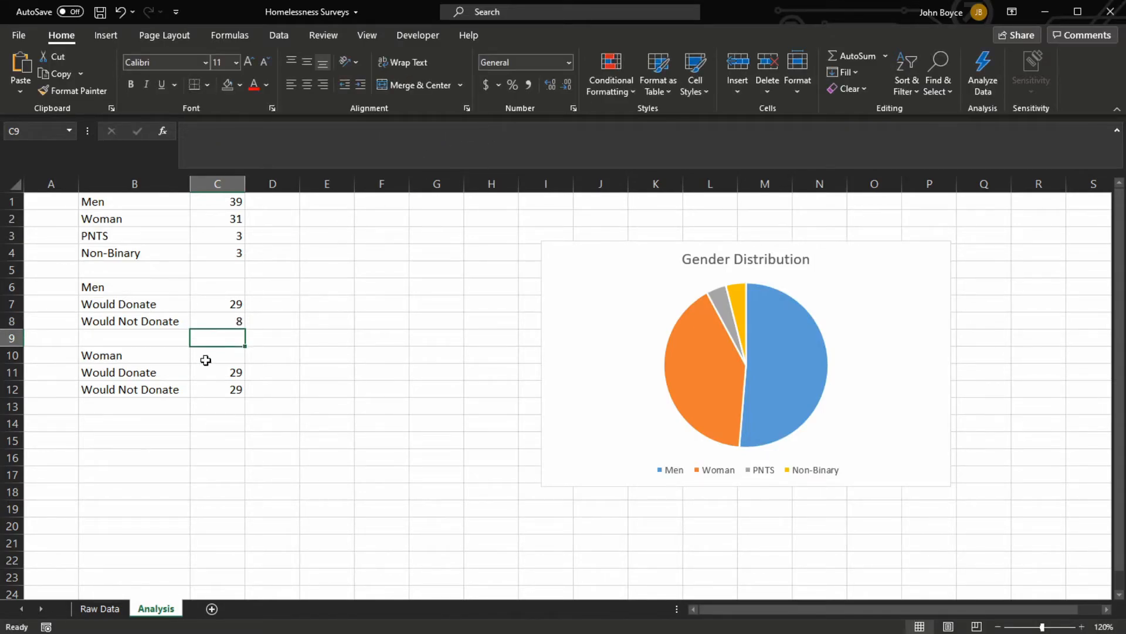
Change the gender criterion of the women's Would Donate formula in C11 to "=Female"
left_click(229, 372)
left_click(349, 132)
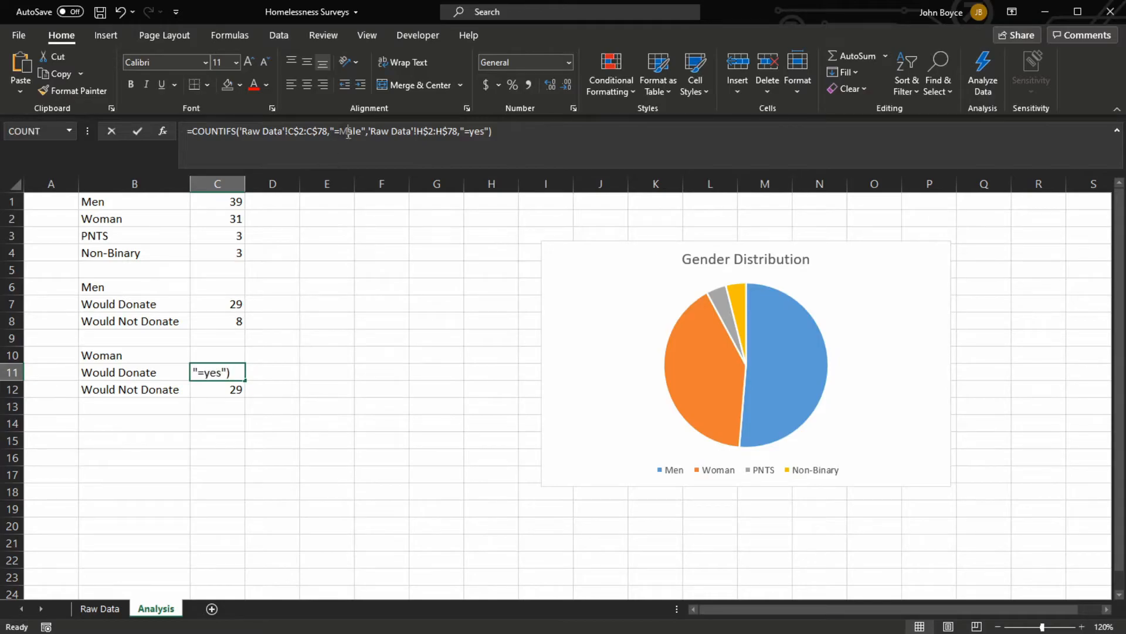
key("BackSpace")
type("Fem")
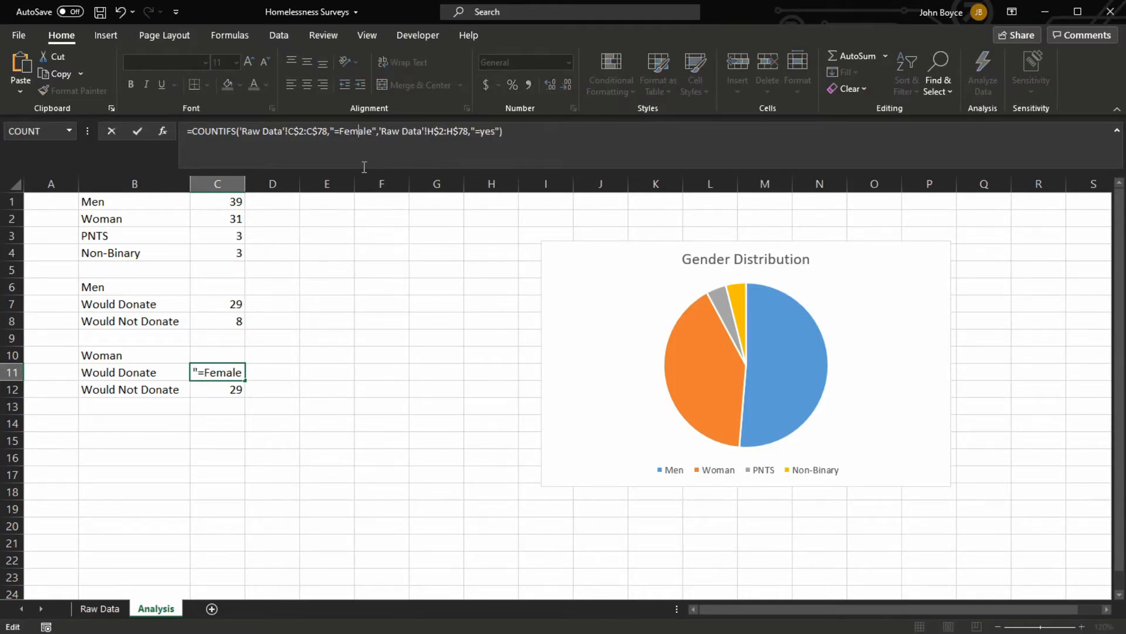
key("Return")
Change the criteria of the women's Would Not Donate formula in C12 to "=Female" and "=no"
left_click(345, 132)
key("Delete")
type("Fem")
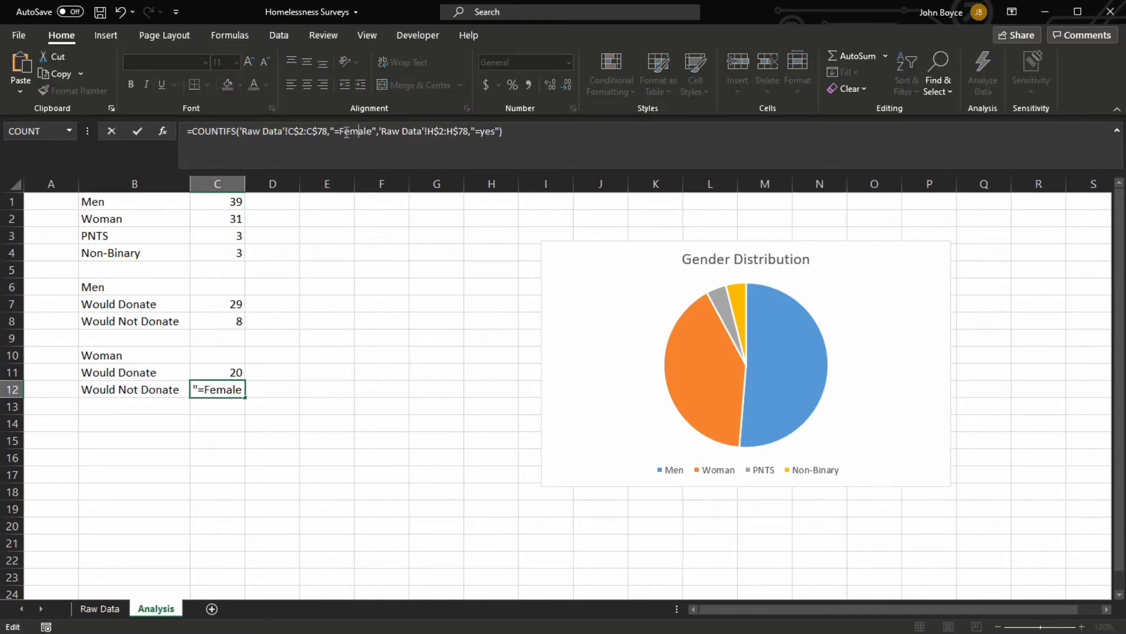
left_click_drag(479, 132, 494, 132)
type("no")
key("Return")
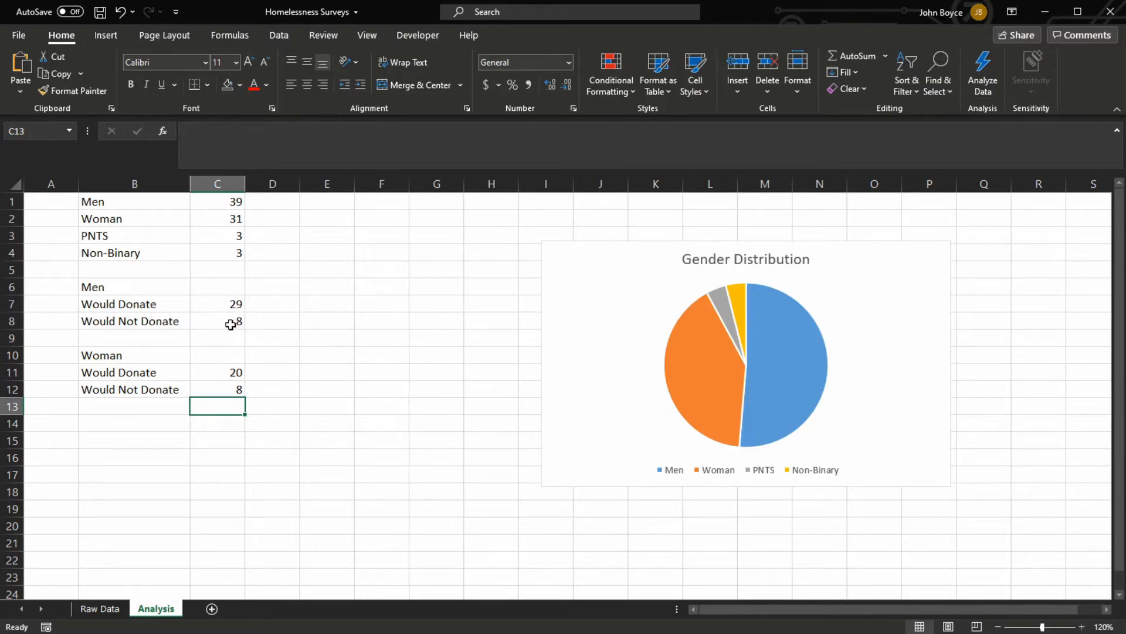
Insert a pie chart of the men's Would Donate and Would Not Donate counts in B7:C8
left_click_drag(114, 303, 214, 323)
left_click(105, 35)
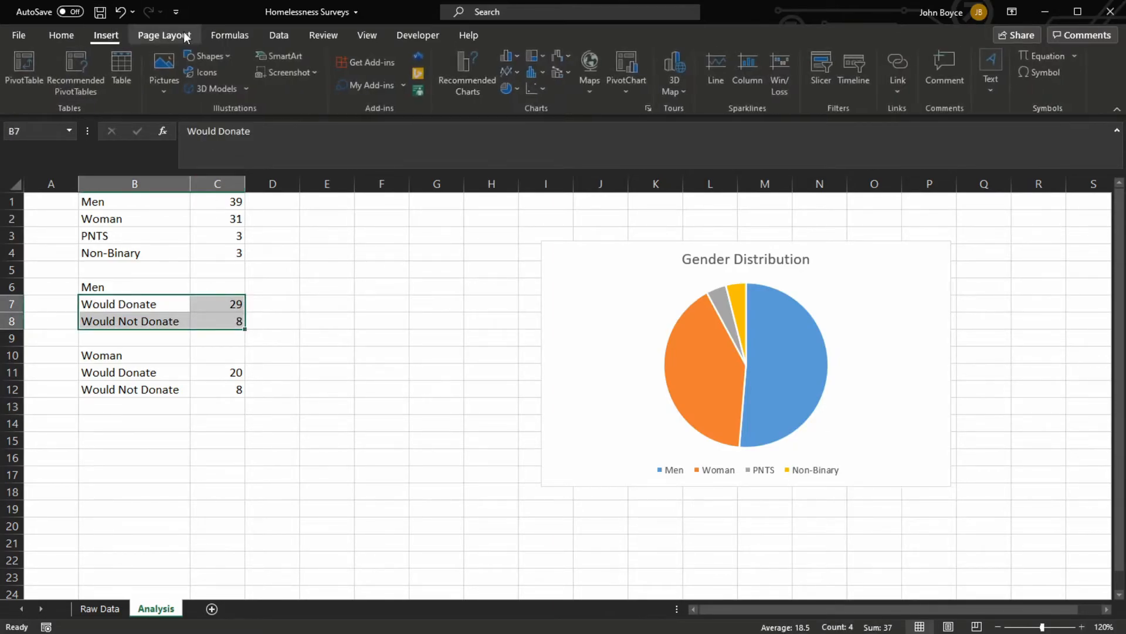
left_click(526, 150)
Title the men's donation pie chart "Proportion of men who would donate"
left_click(542, 289)
left_click_drag(538, 290, 605, 292)
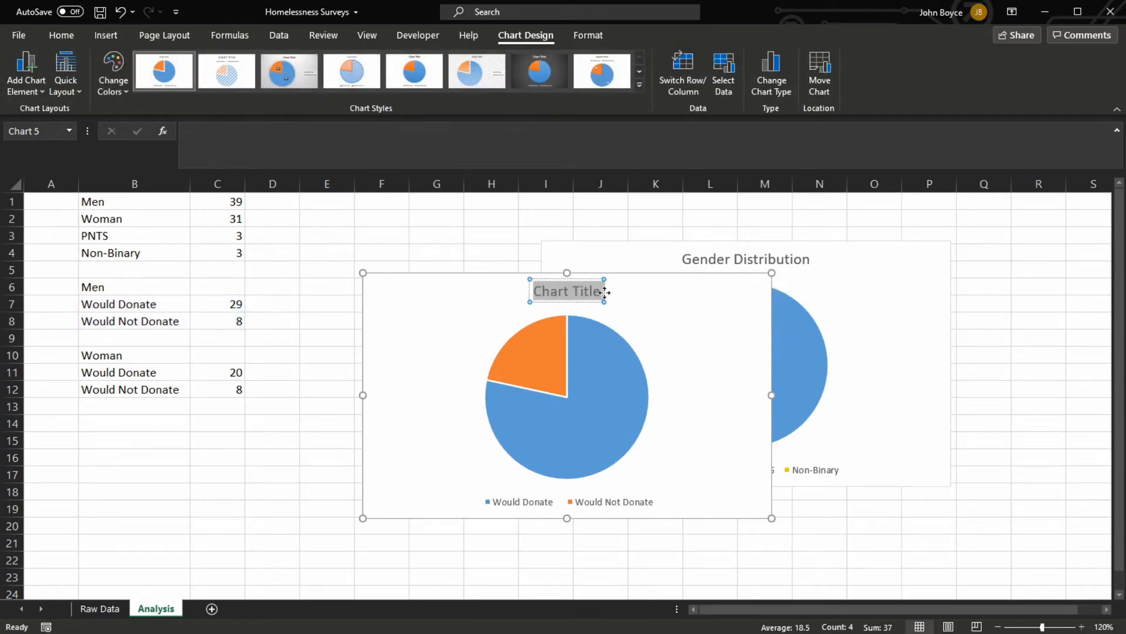
type("Proportion of men who would donate")
Insert a pie chart of the women's Would Donate and Would Not Donate counts in B11:C12
left_click(165, 376)
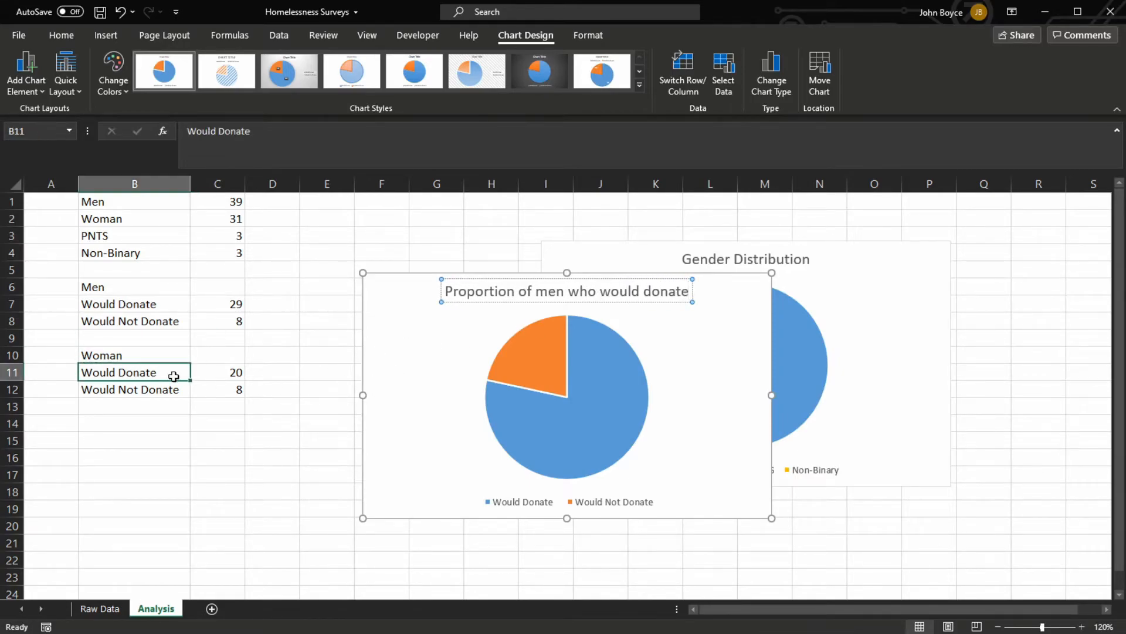
left_click_drag(165, 376, 206, 386)
left_click(106, 35)
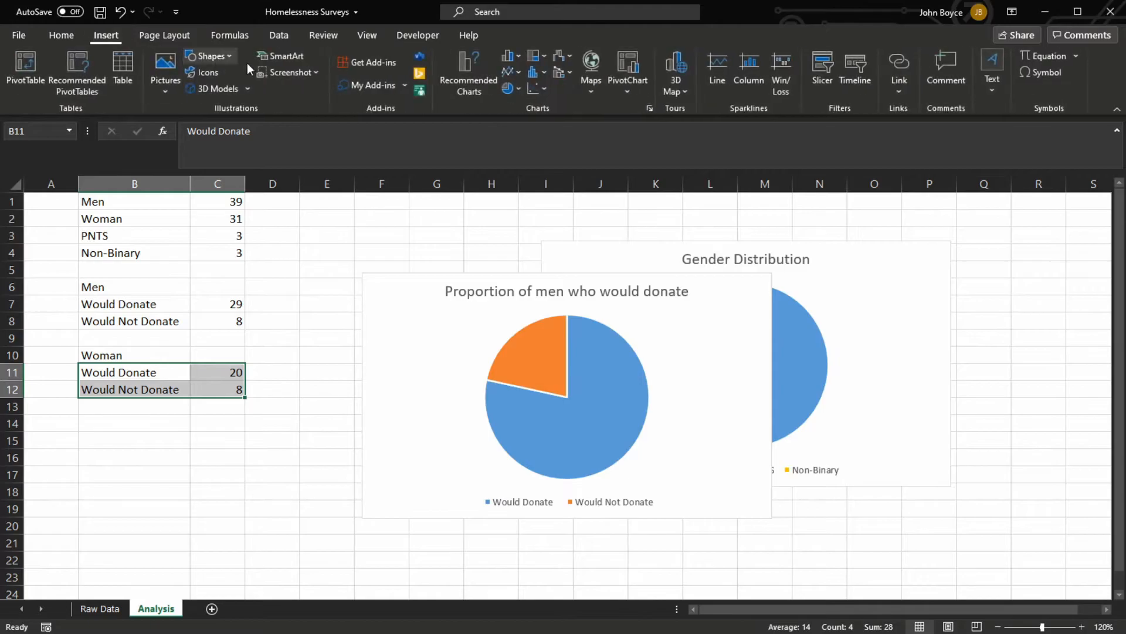
left_click(510, 91)
left_click(509, 145)
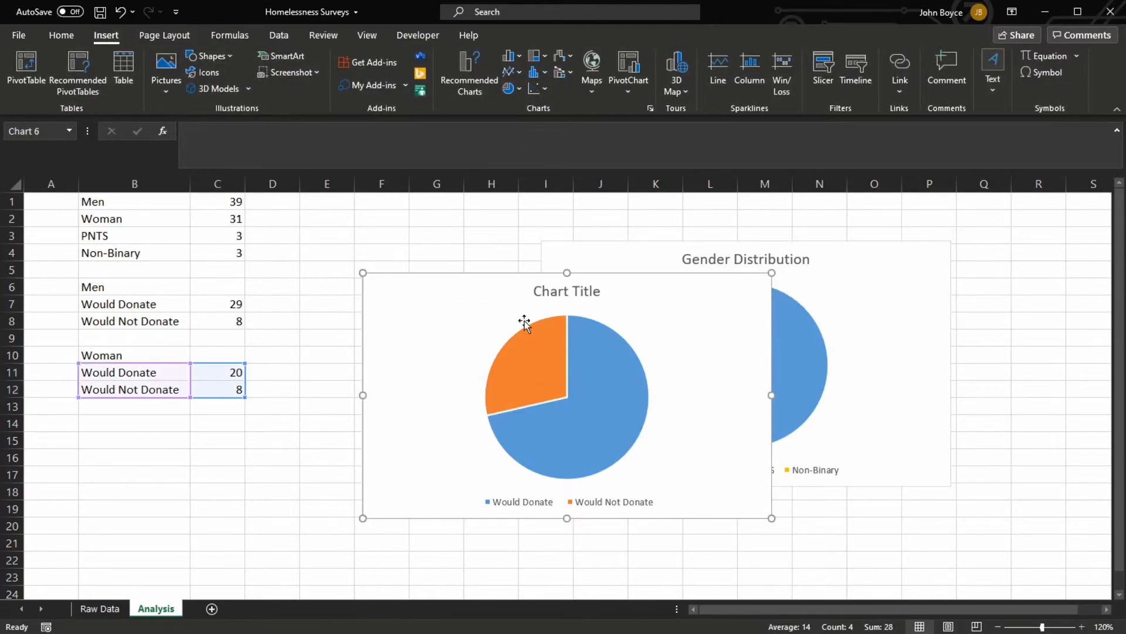
Arrange the men's and women's donation pie charts side by side, with the women's chart on the right
left_click_drag(522, 285, 838, 284)
left_click(612, 276)
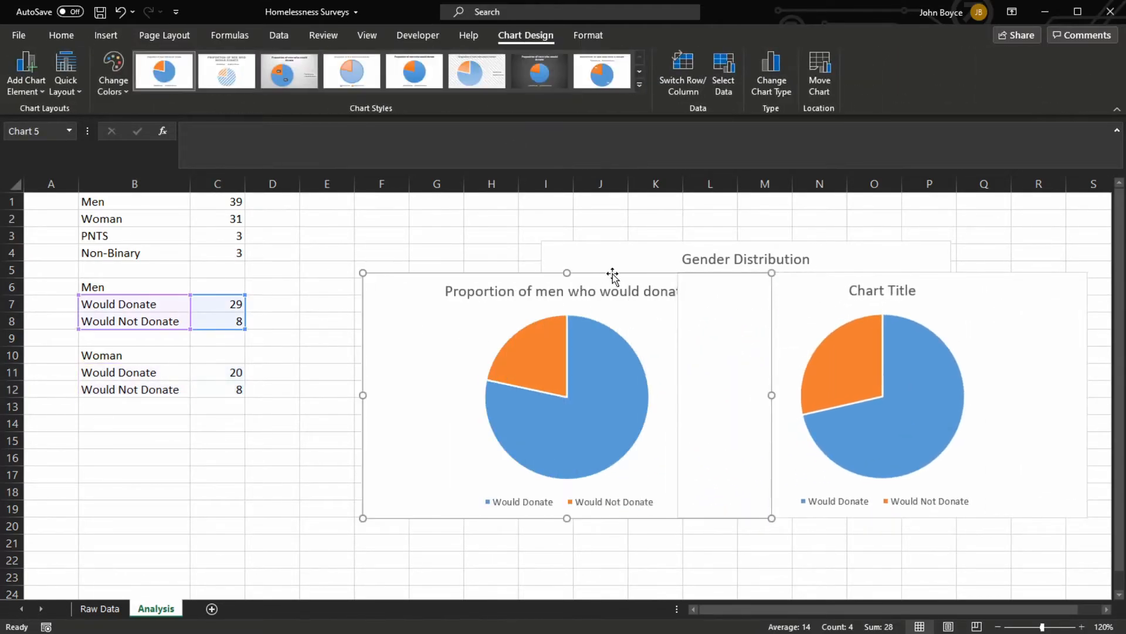
left_click_drag(612, 276, 482, 266)
left_click_drag(819, 276, 888, 298)
Title the women's donation pie chart "Proportion of women who would donate"
left_click(853, 292)
type("Proportion")
type("of")
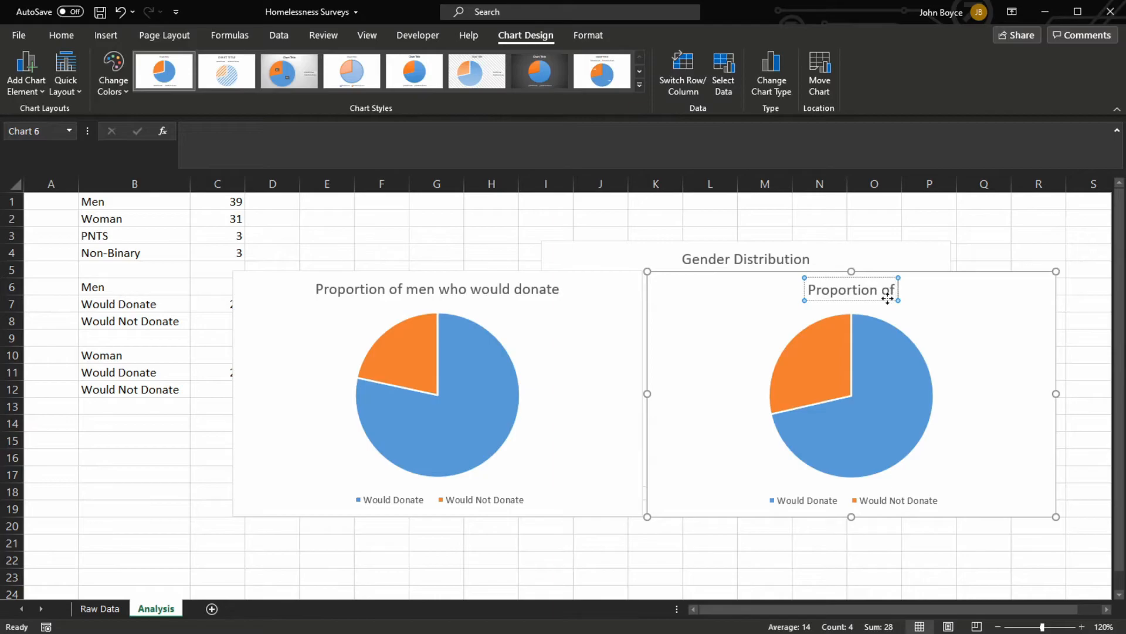
type(" women who would donate")
key("Escape")
Nudge the men's donation pie chart slightly downward beside the women's chart
left_click(581, 328)
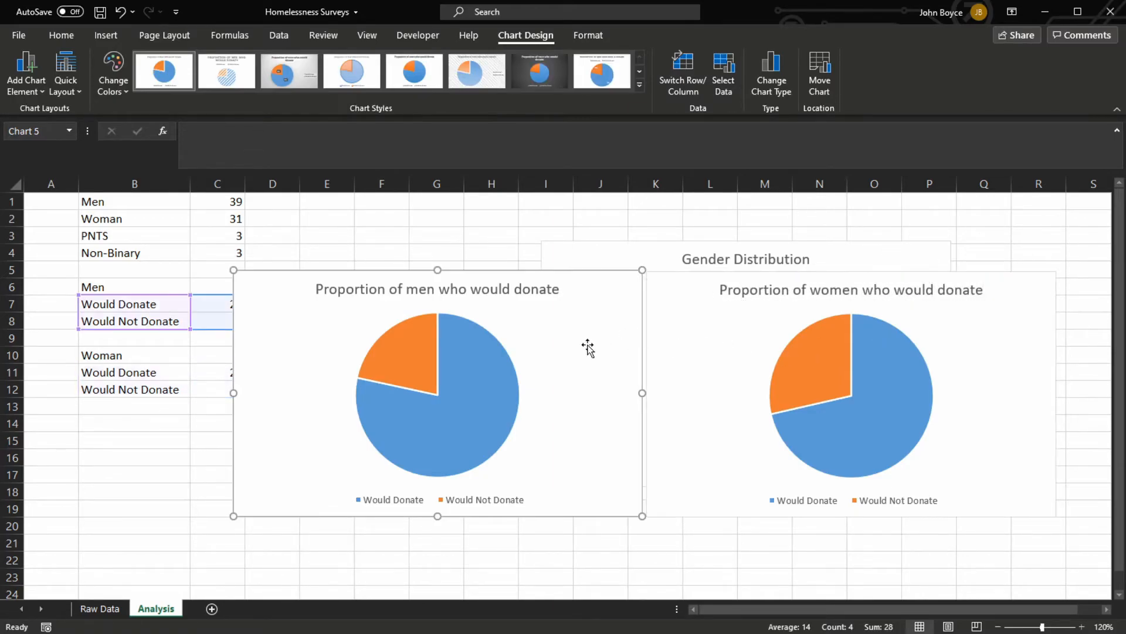
left_click(441, 429)
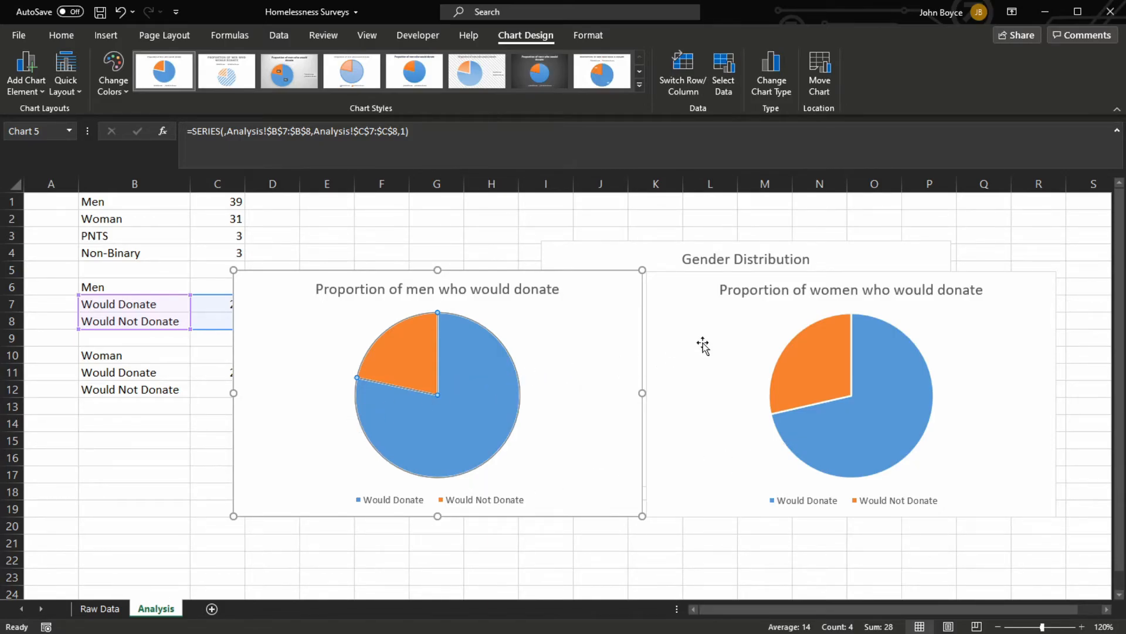
left_click_drag(568, 271, 565, 270)
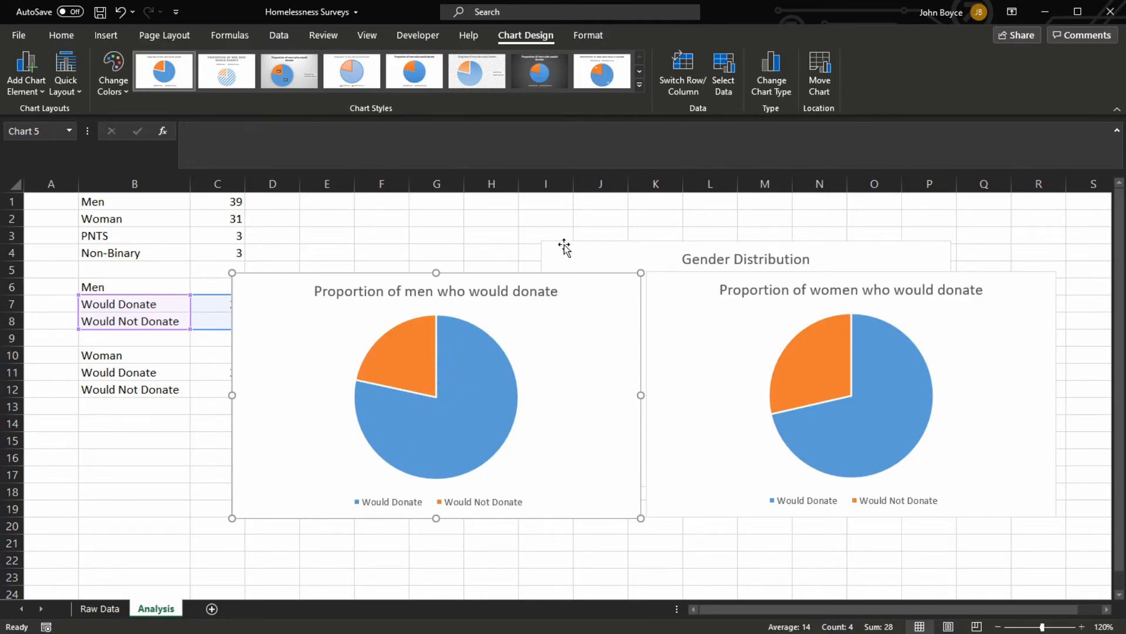
Move the Gender Distribution chart in front of the two donation charts, roughly centred between them
left_click(662, 241)
left_click_drag(663, 240, 620, 224)
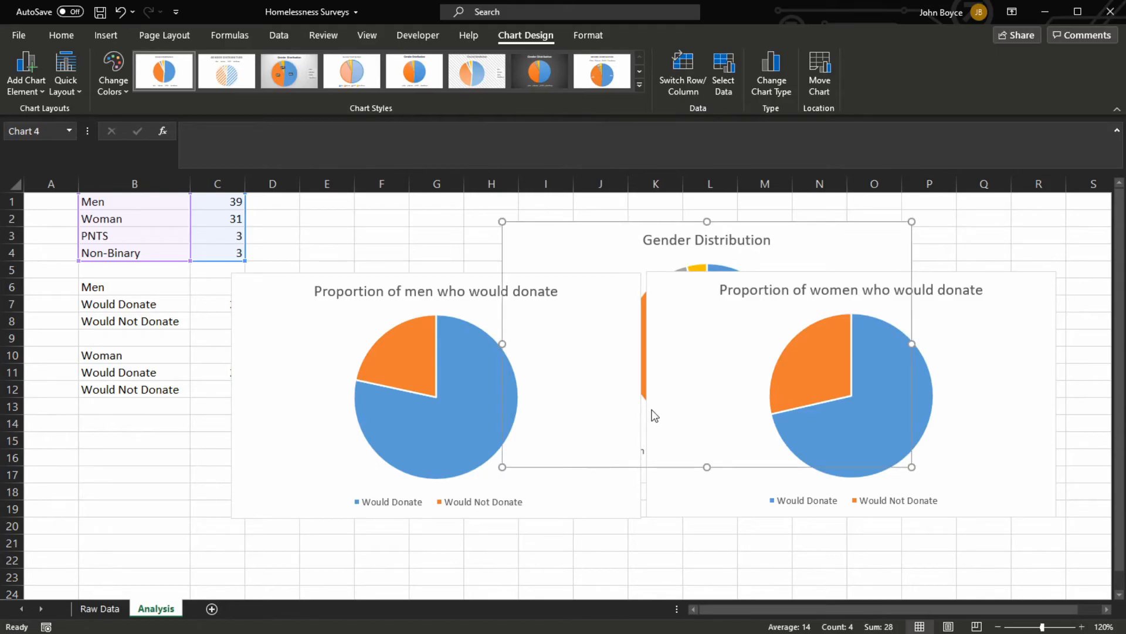
left_click(642, 433)
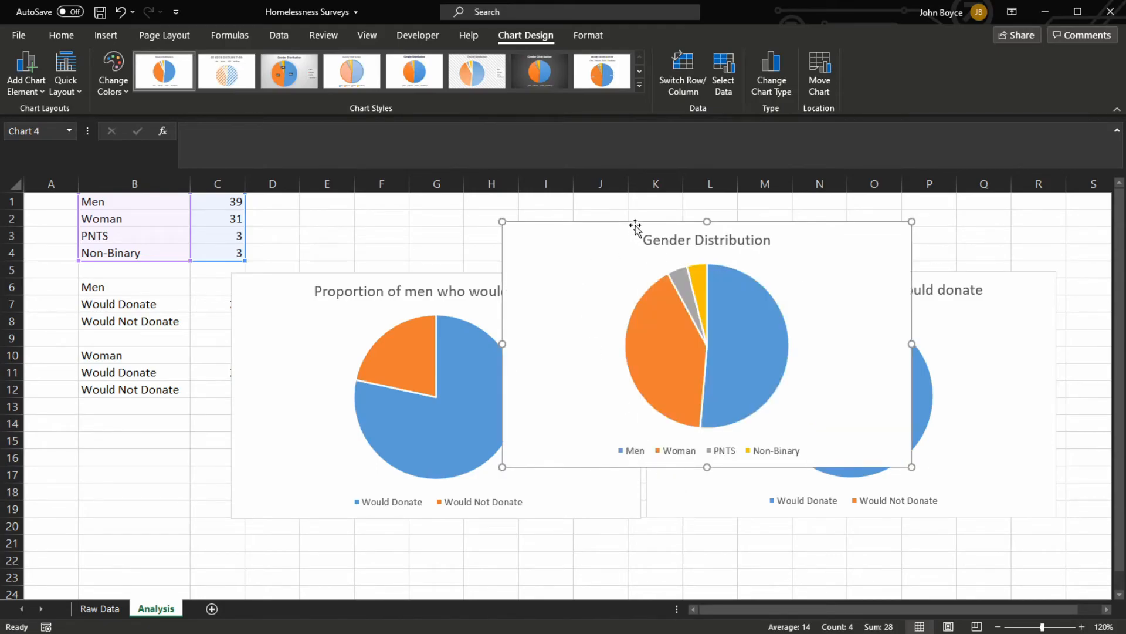
left_click_drag(634, 226, 621, 238)
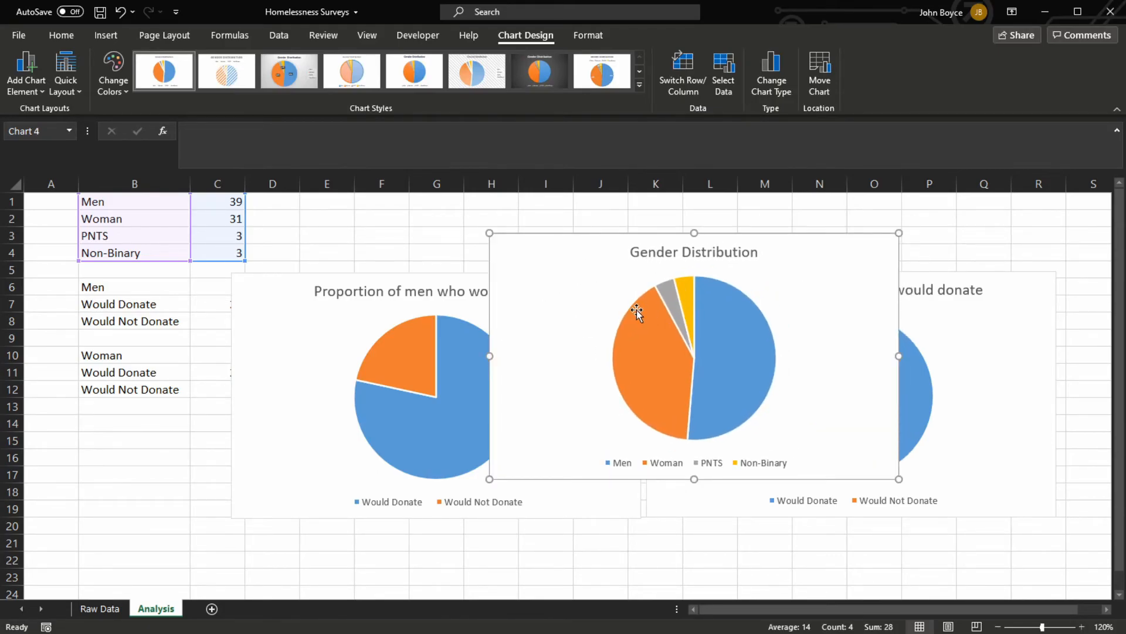
Compare individual respondents' Sufficient Services and Donate answers on the Raw Data sheet, including rows 2, 5 and 8
left_click(99, 609)
scroll(308, 376, "up", 14)
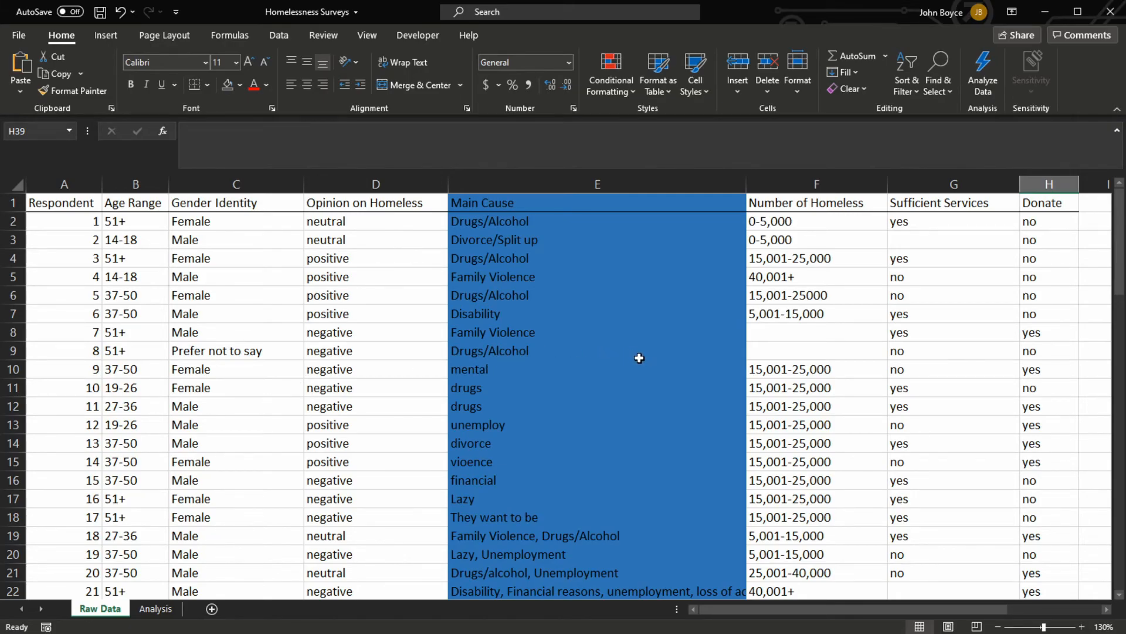
left_click(933, 221)
left_click(1048, 219)
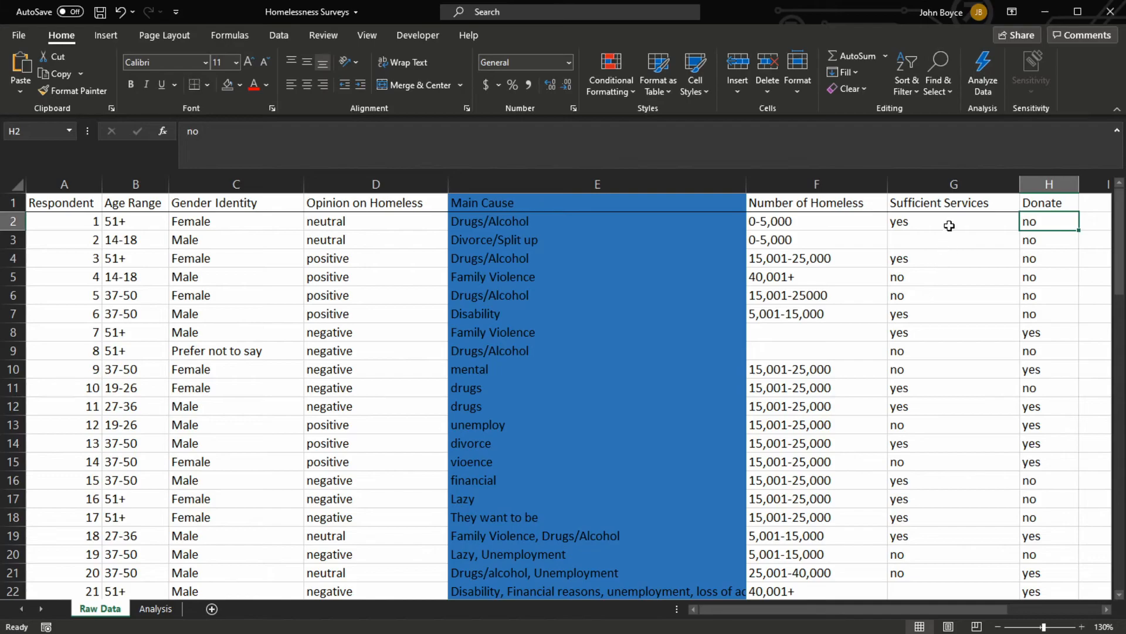
left_click(925, 221)
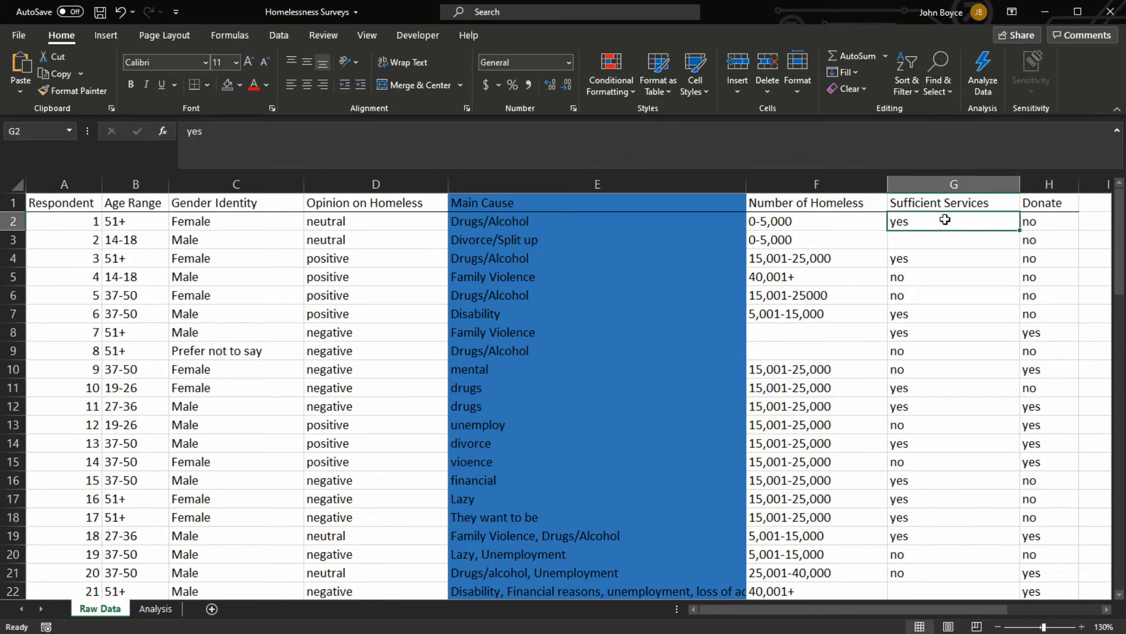
left_click(1049, 225)
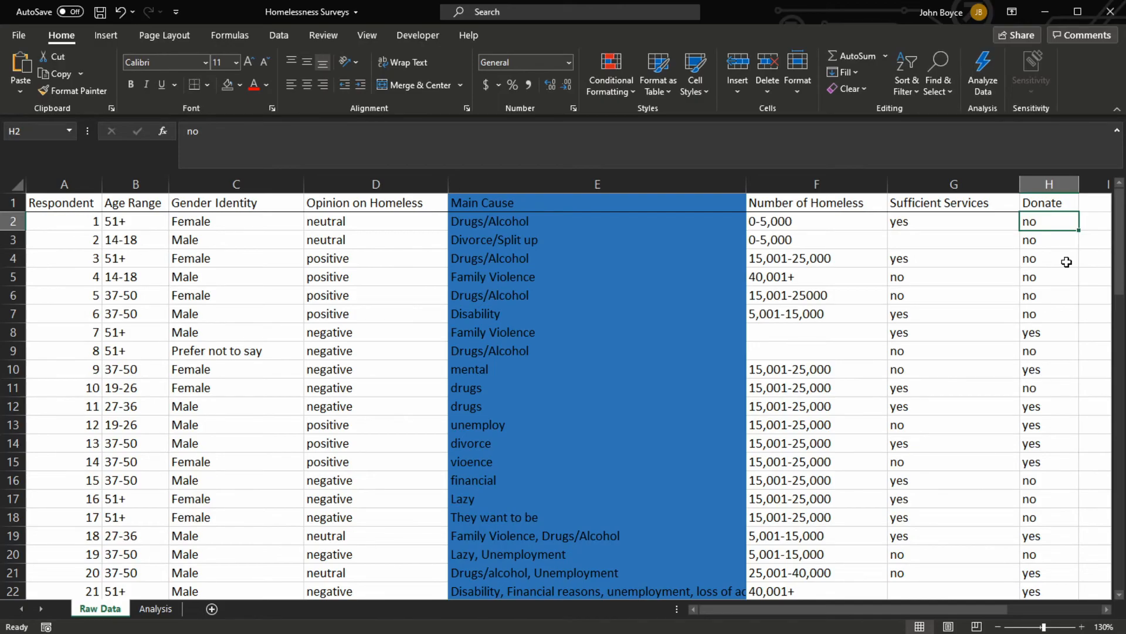
left_click(913, 279)
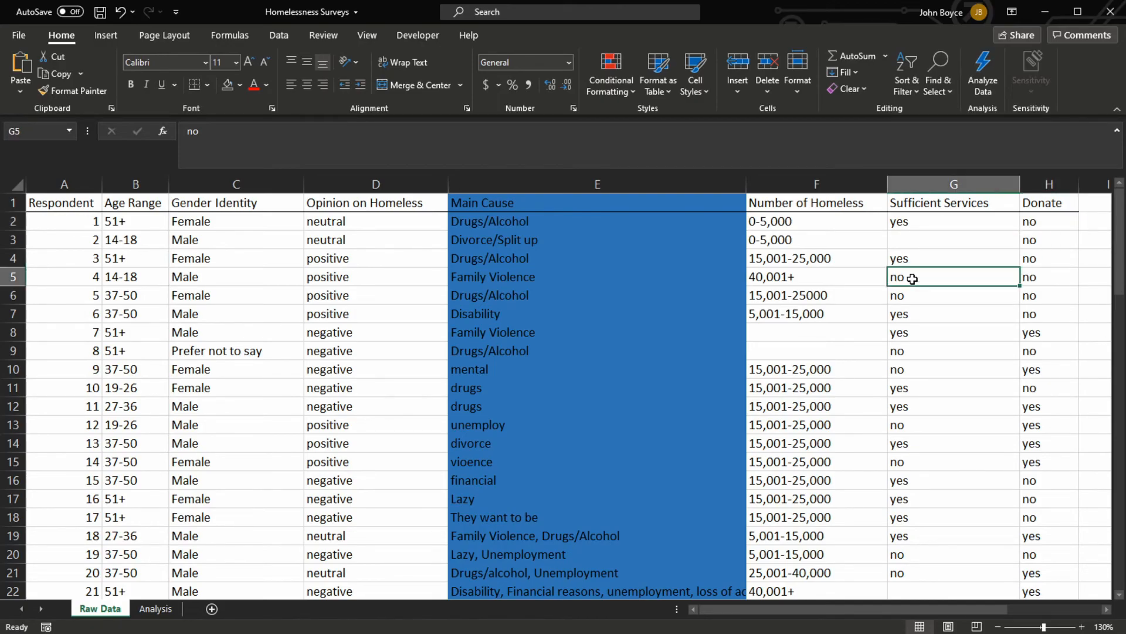
left_click(1071, 282)
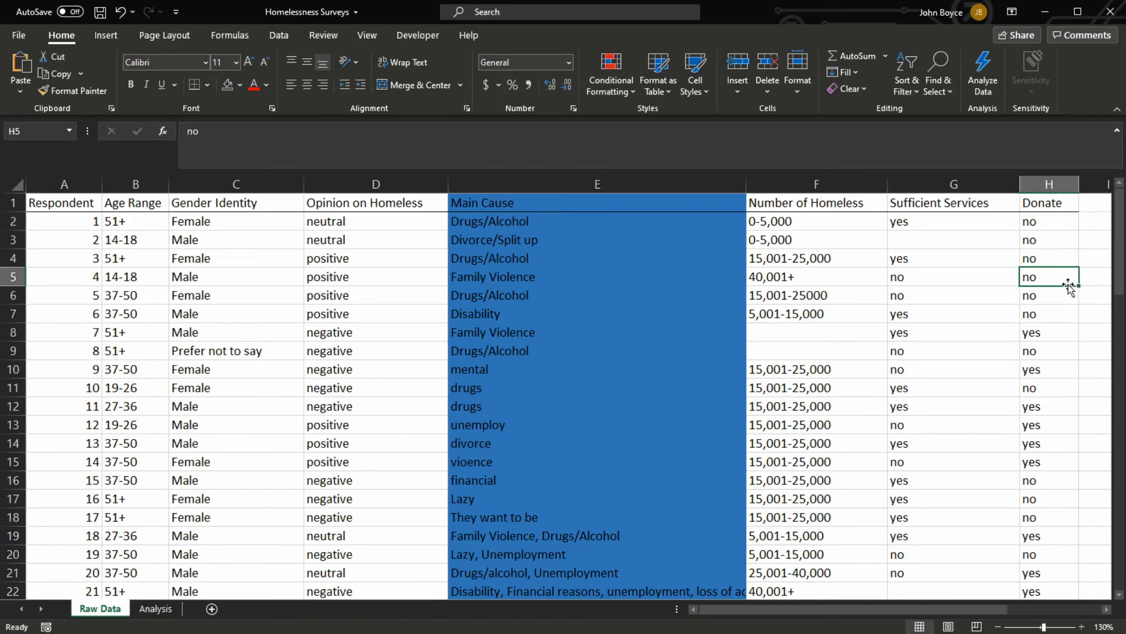
left_click(1043, 301)
left_click(1048, 278)
left_click(936, 334)
left_click(1031, 334)
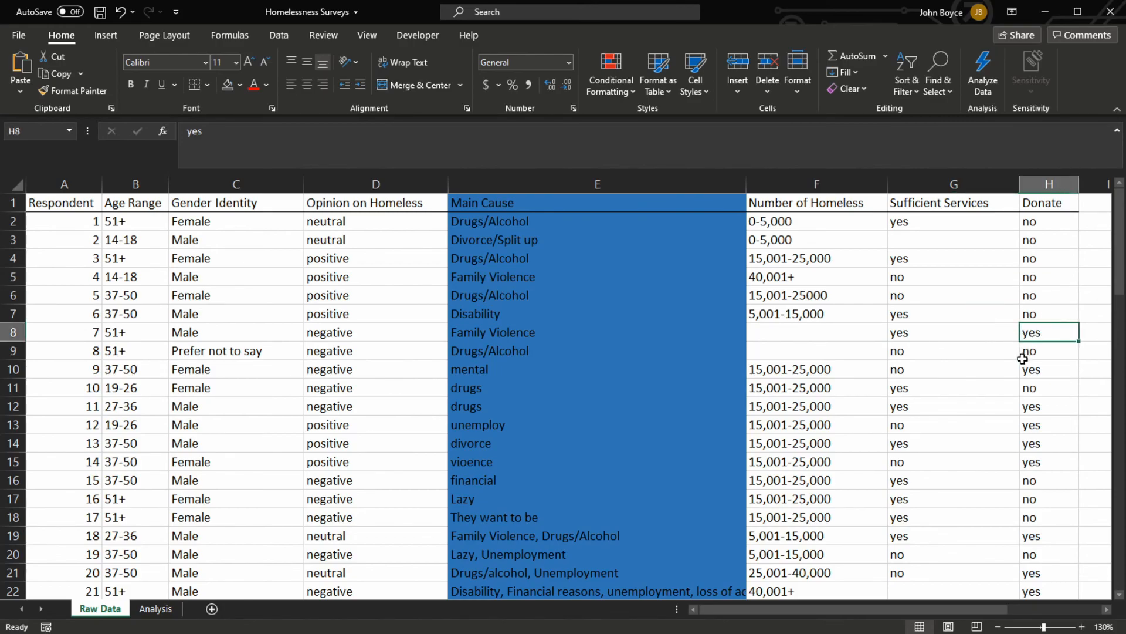